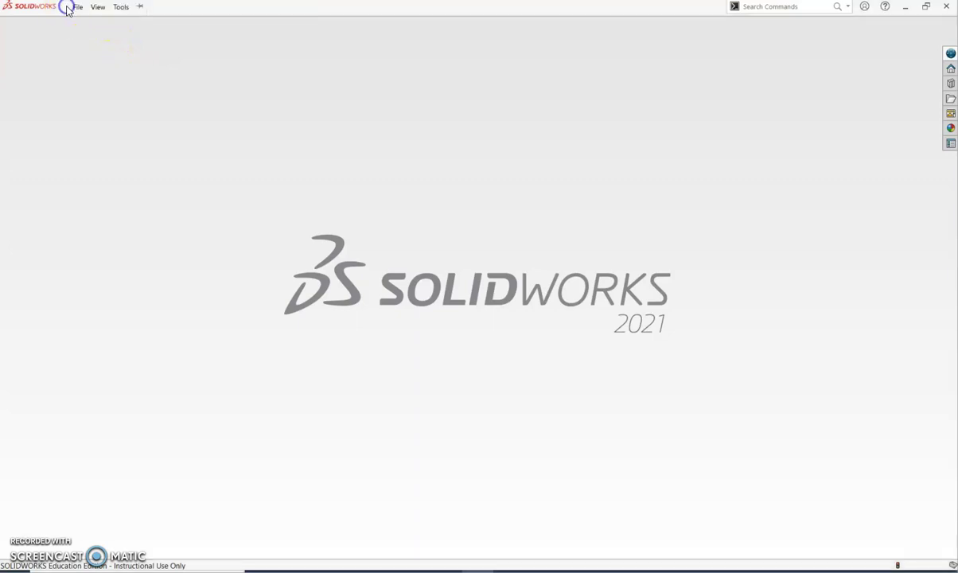
# - Create a new part document
pyautogui.click(76, 7)
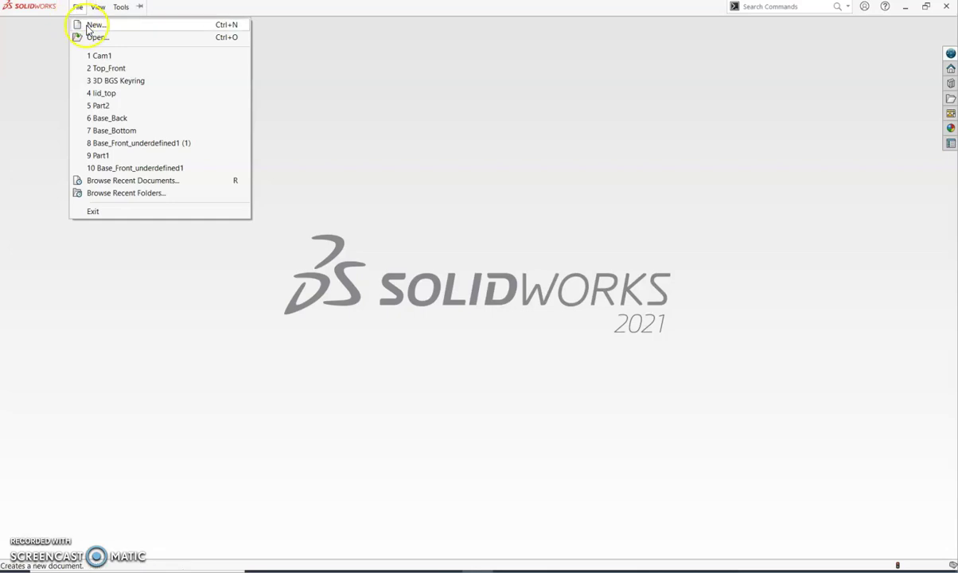
pyautogui.click(96, 25)
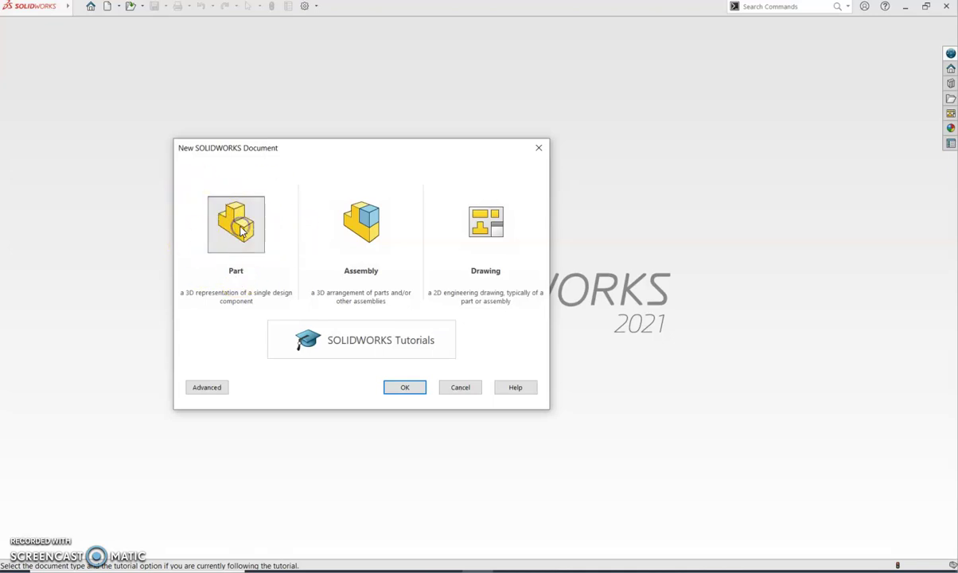
pyautogui.click(396, 388)
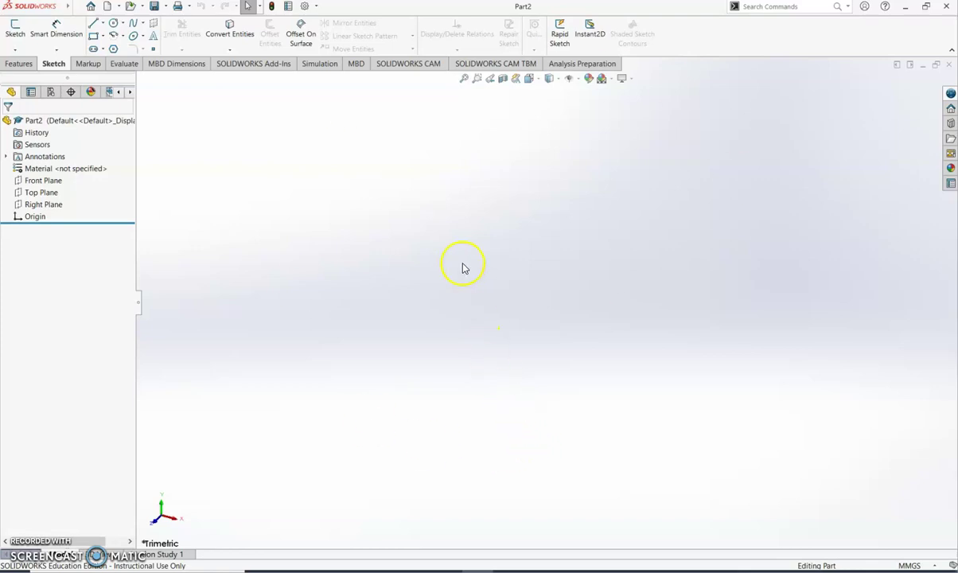
# - View the Front Plane face-on and set the document units to MMGS (millimeter, gram, second)
pyautogui.click(42, 183)
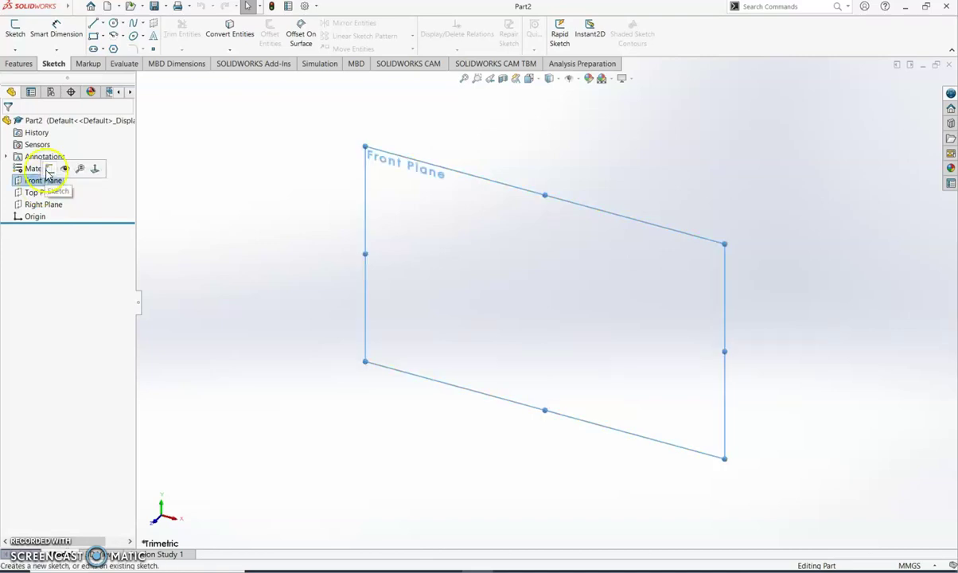
pyautogui.click(95, 171)
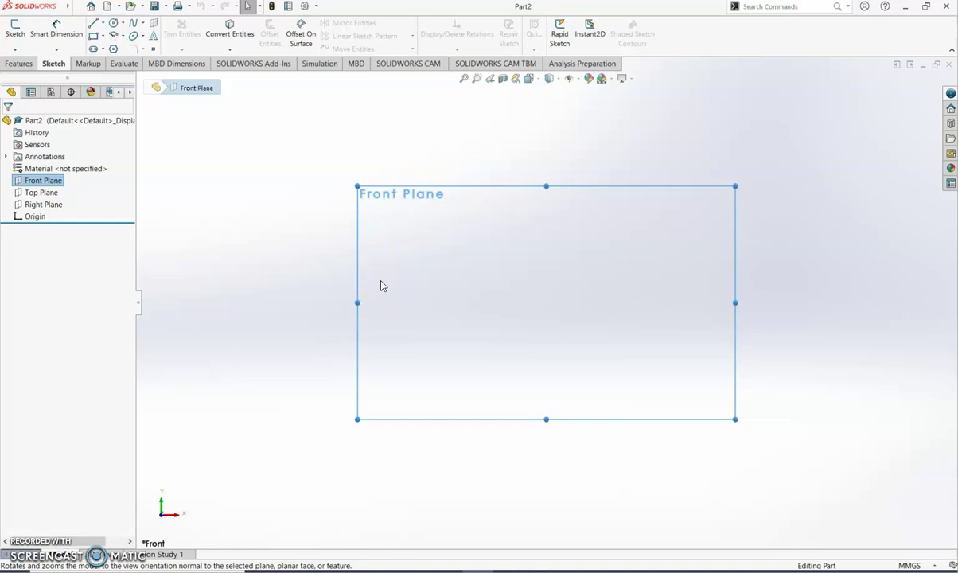
pyautogui.click(906, 566)
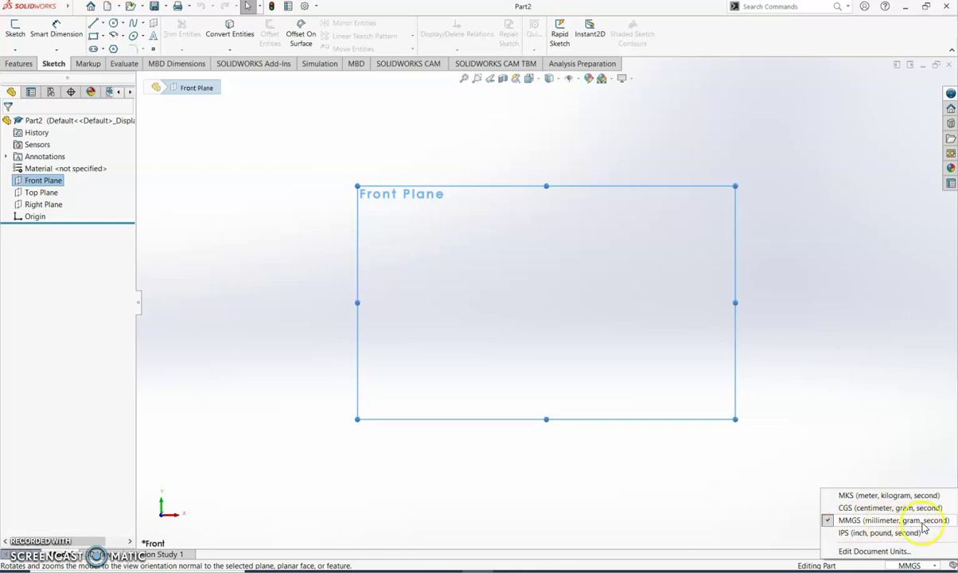
pyautogui.click(831, 522)
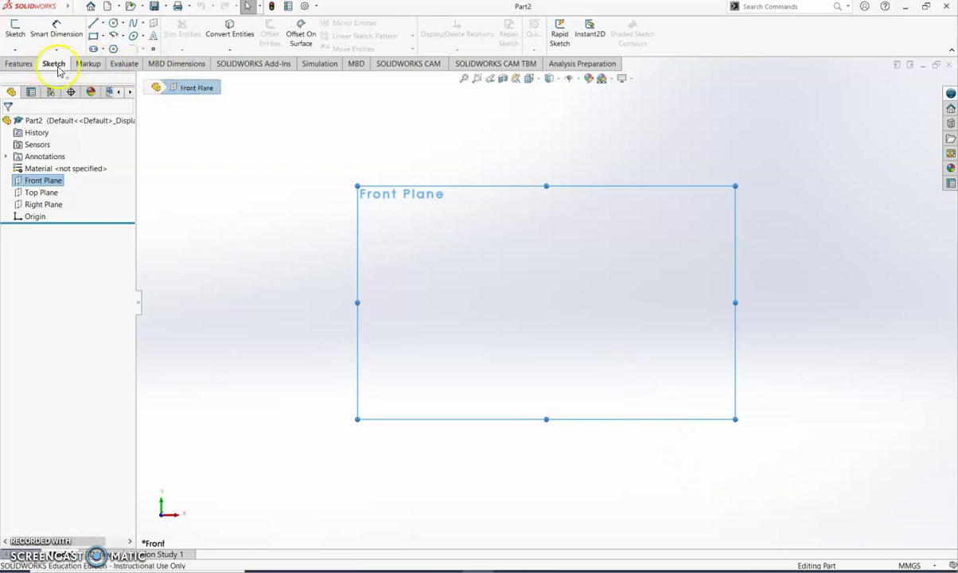
# - Sketch a circle with a radius of about 62 mm on the Front Plane, centred on the origin
pyautogui.click(19, 63)
pyautogui.click(55, 67)
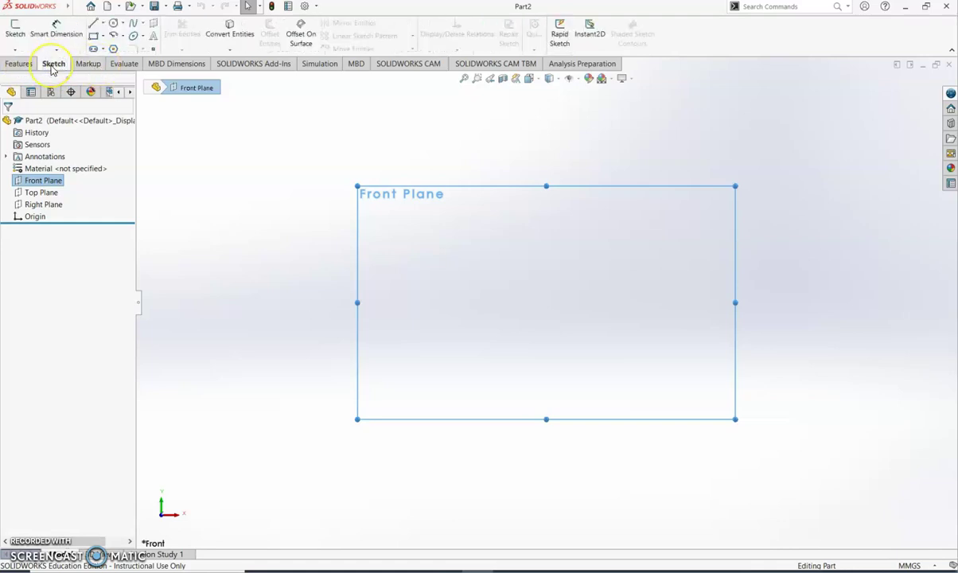
pyautogui.click(116, 26)
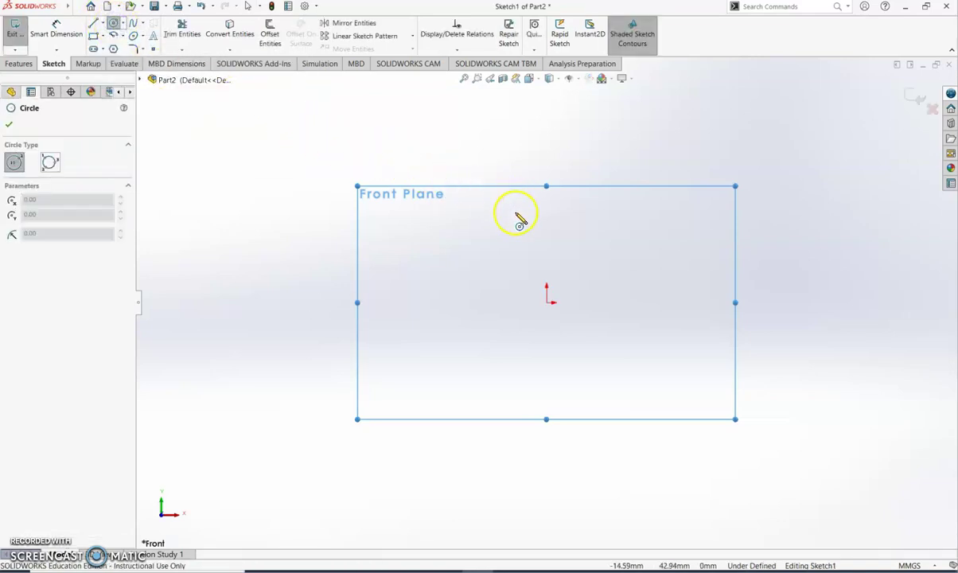
pyautogui.click(547, 304)
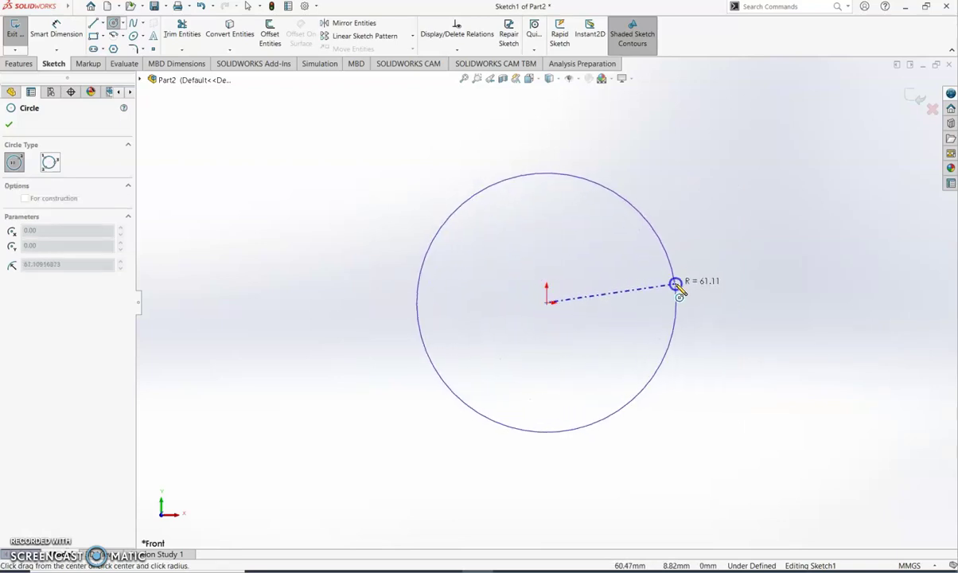
pyautogui.click(665, 246)
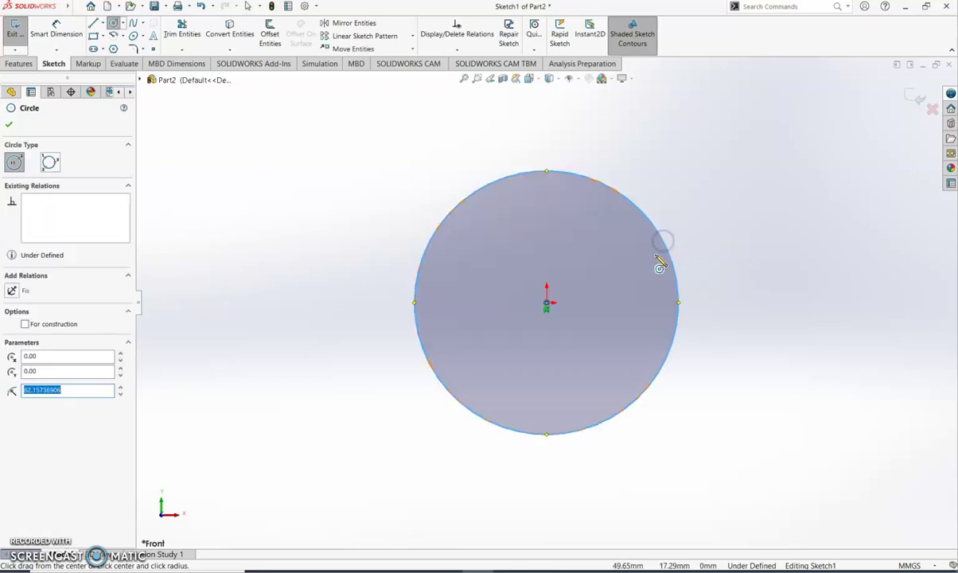
pyautogui.click(558, 367)
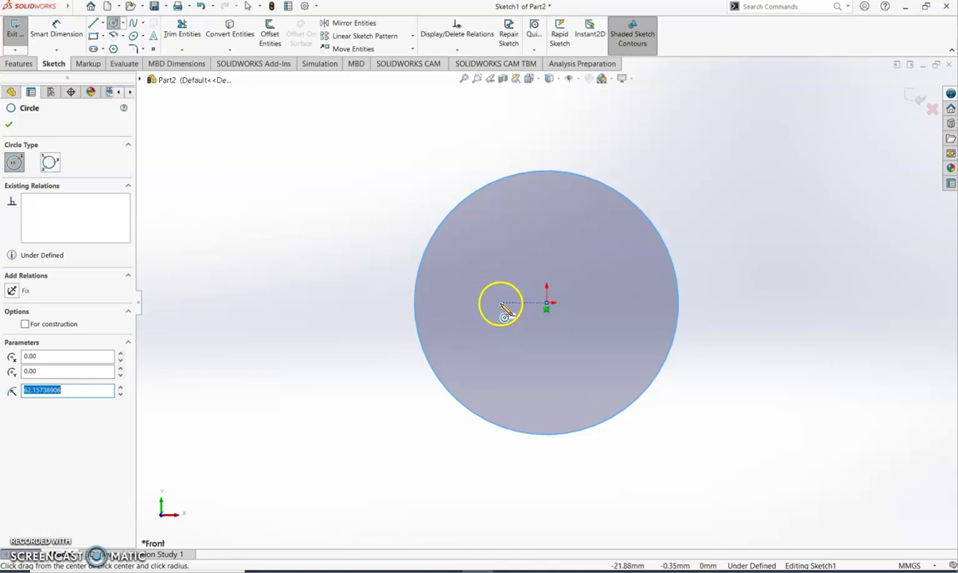
# - Sketch a second circle of about 55 mm radius to the left, level with the origin and tangent to the first circle
pyautogui.click(296, 302)
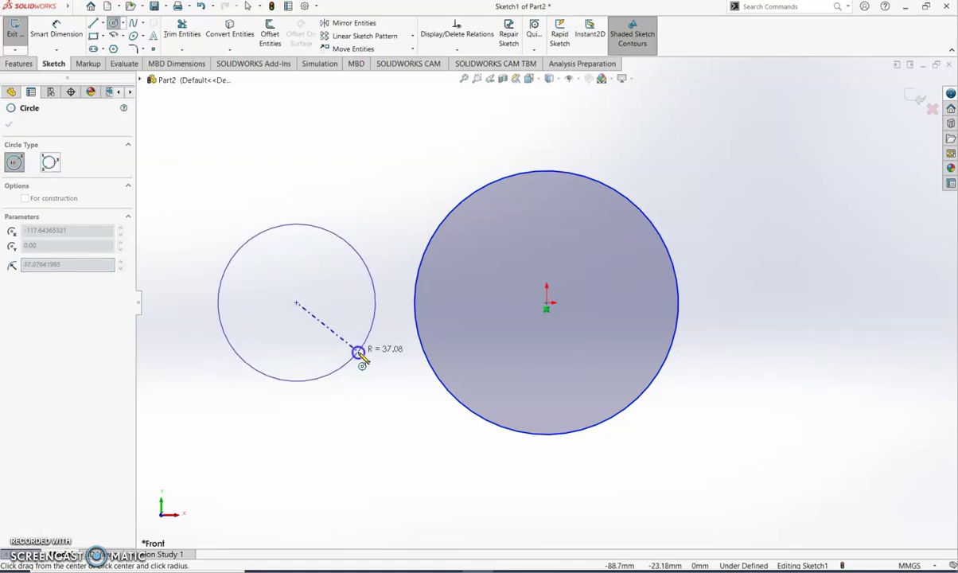
pyautogui.click(413, 303)
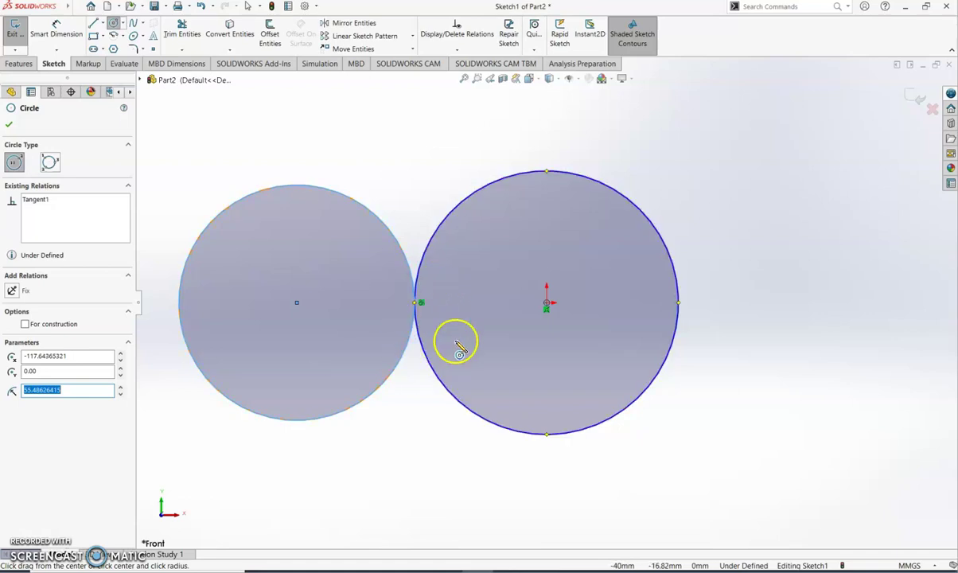
pyautogui.click(9, 128)
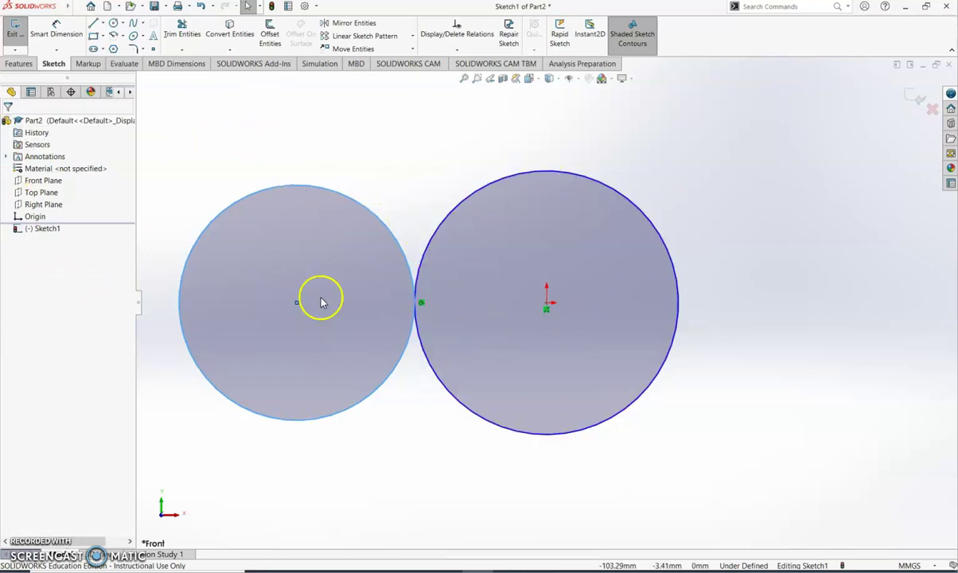
pyautogui.click(512, 202)
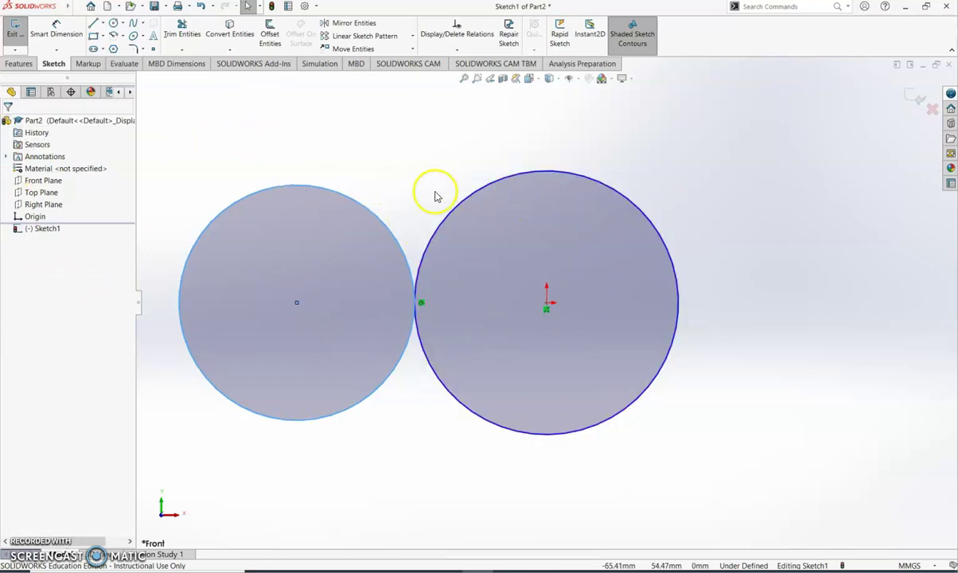
# - Dimension the circle centred on the origin with a diameter of 40 mm
pyautogui.click(57, 35)
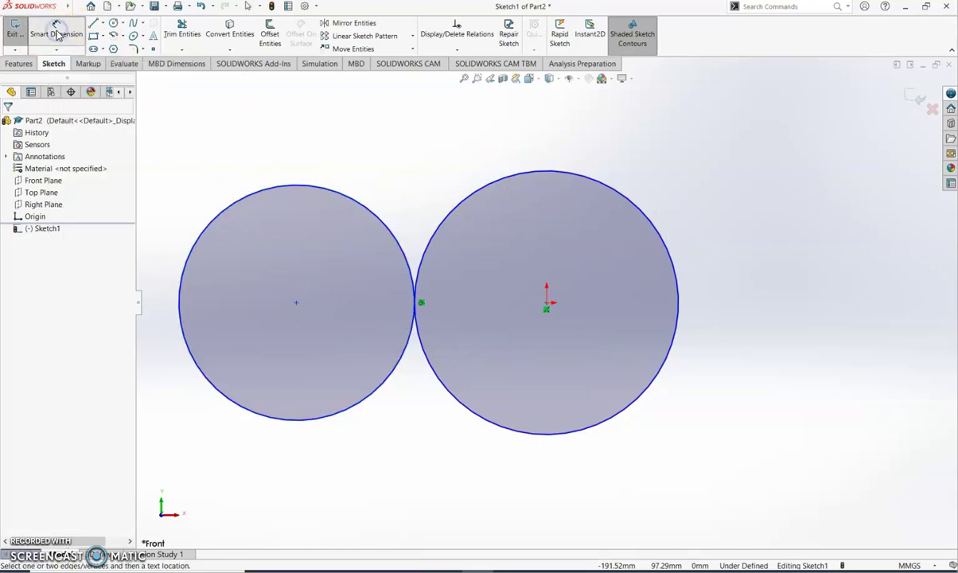
pyautogui.click(595, 184)
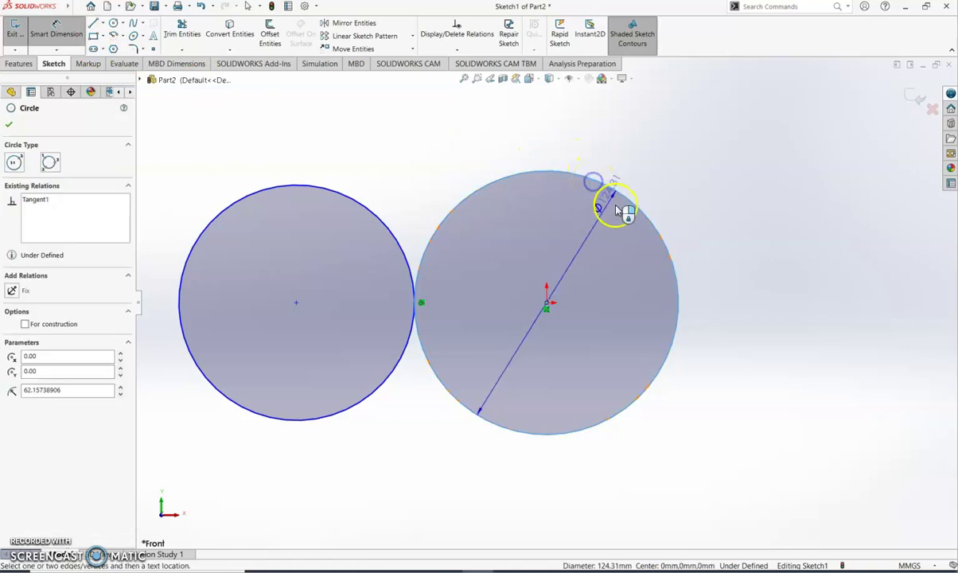
pyautogui.click(726, 286)
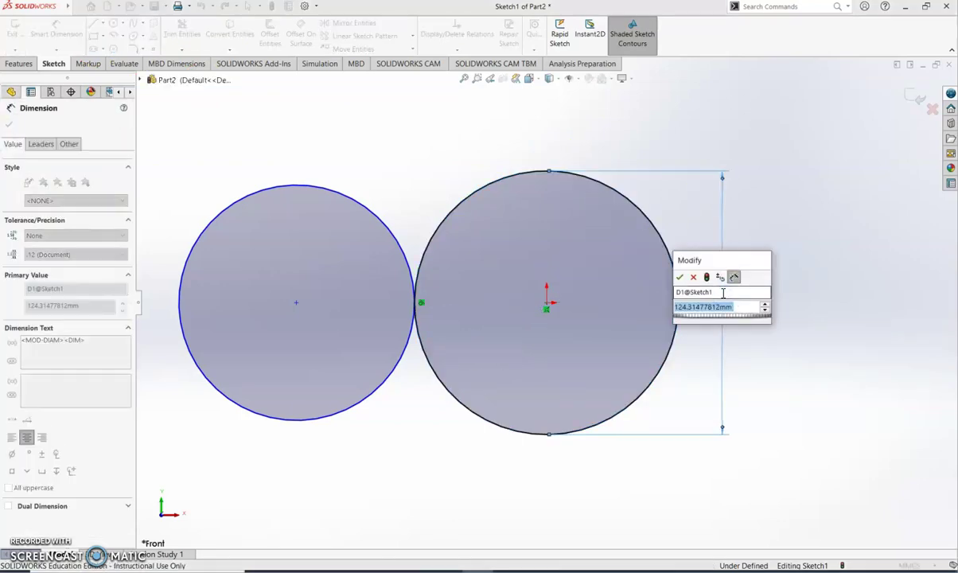
pyautogui.write('40')
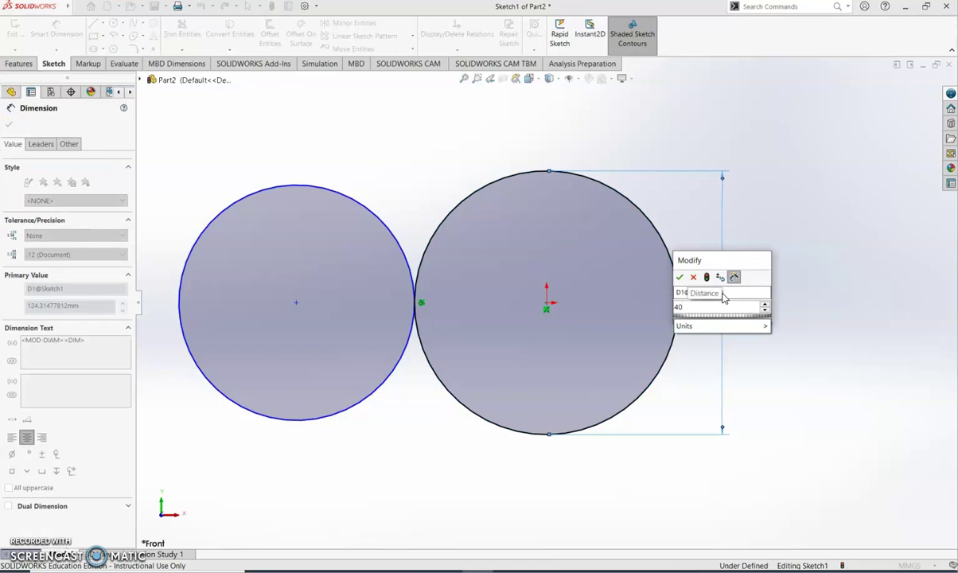
pyautogui.click(679, 277)
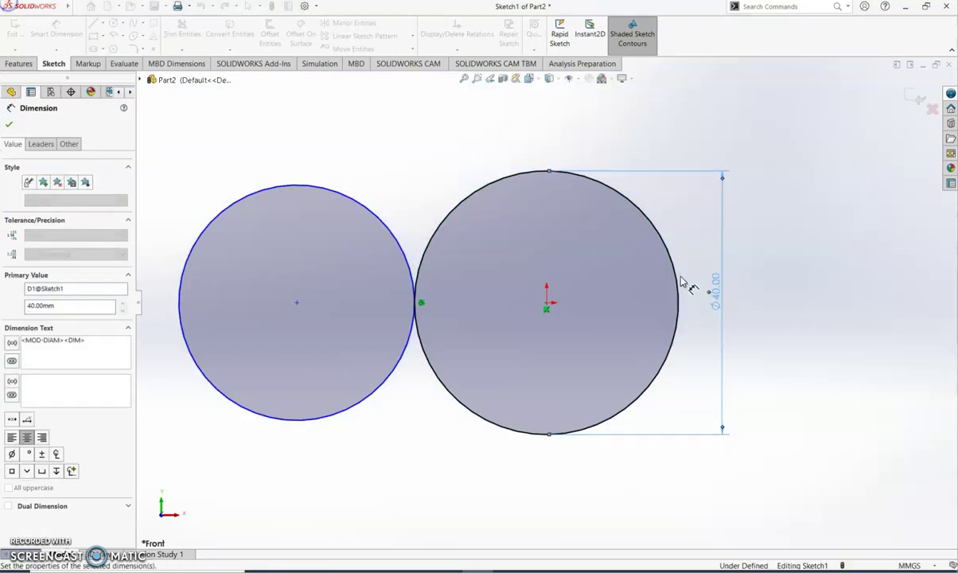
# - Dimension the left circle with a diameter of 20 mm
pyautogui.click(181, 312)
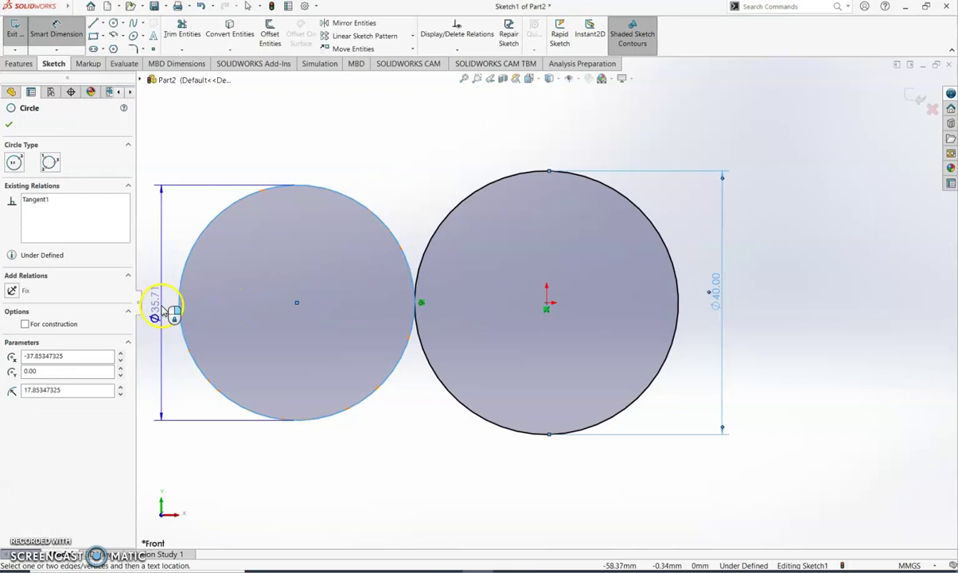
pyautogui.click(155, 304)
pyautogui.write('2')
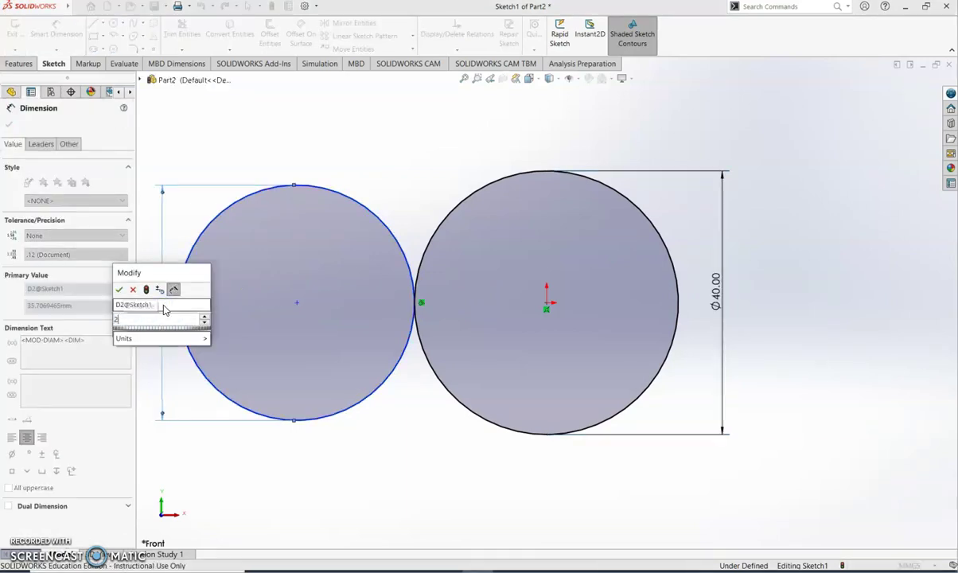
pyautogui.write('0')
pyautogui.press('Return')
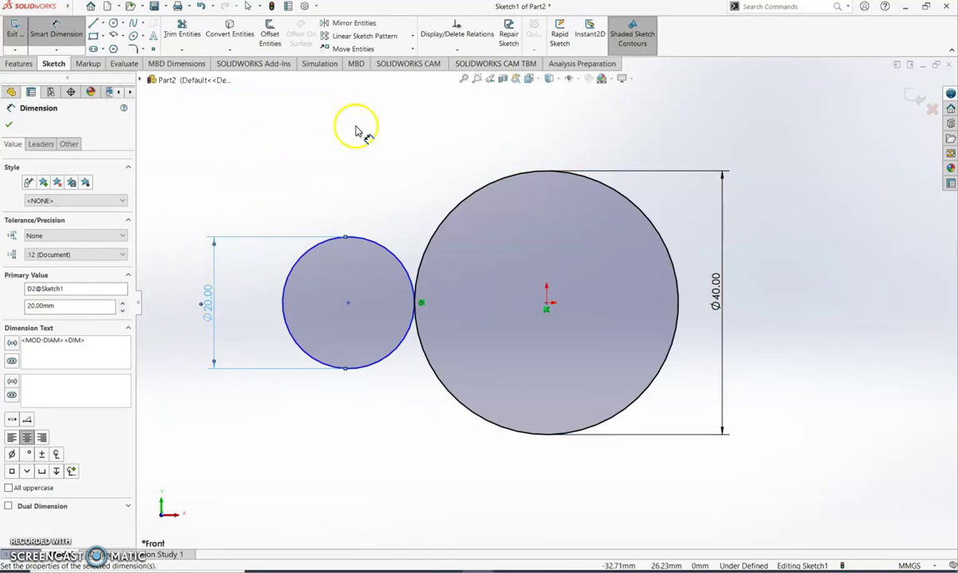
pyautogui.click(8, 126)
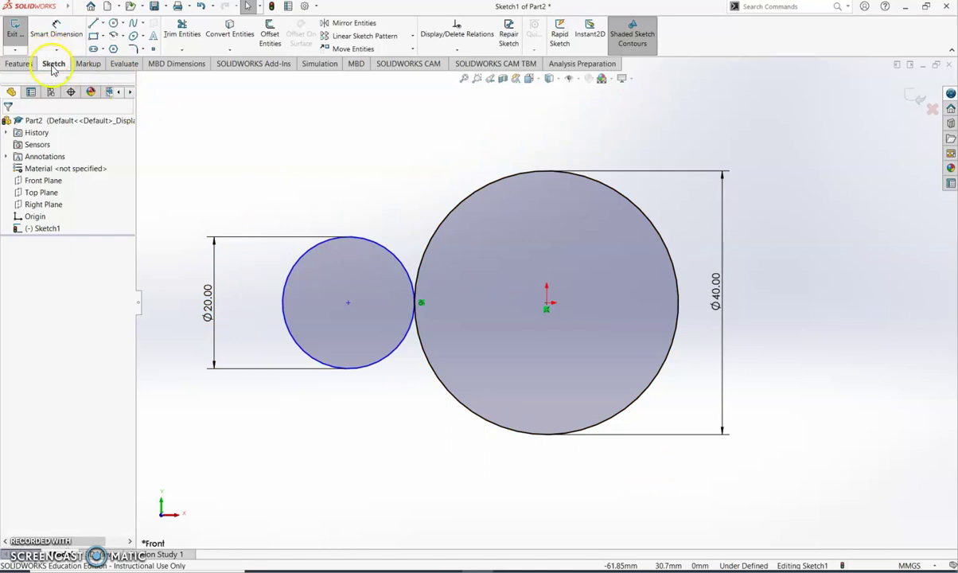
# - Sketch a sloping line about 79 mm long above both circles, extending past them on either side
pyautogui.click(94, 26)
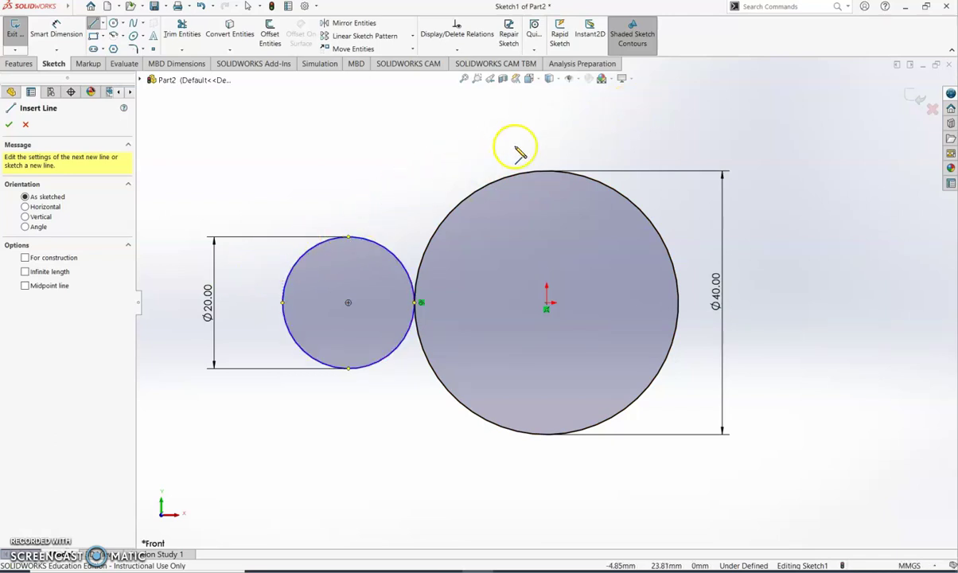
pyautogui.click(649, 94)
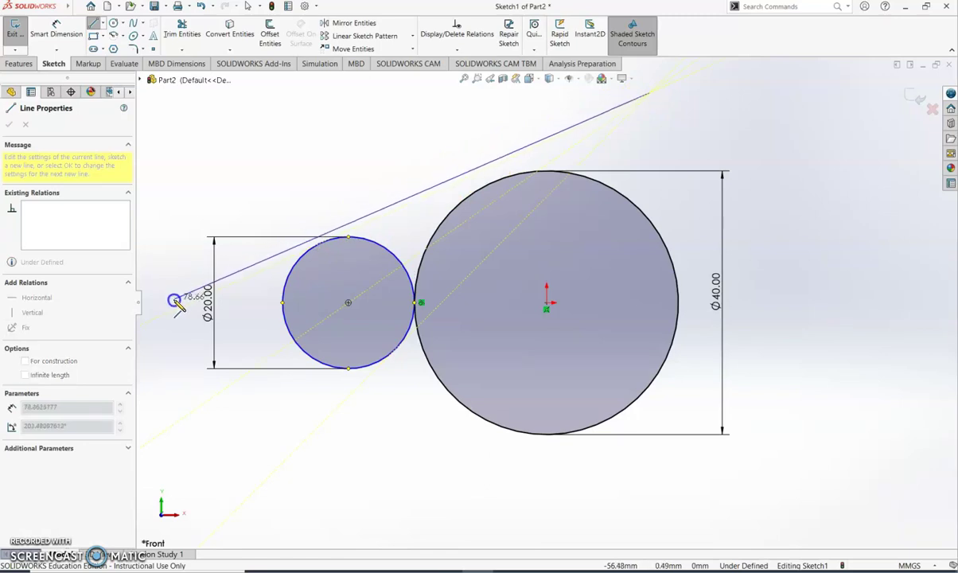
pyautogui.click(176, 302)
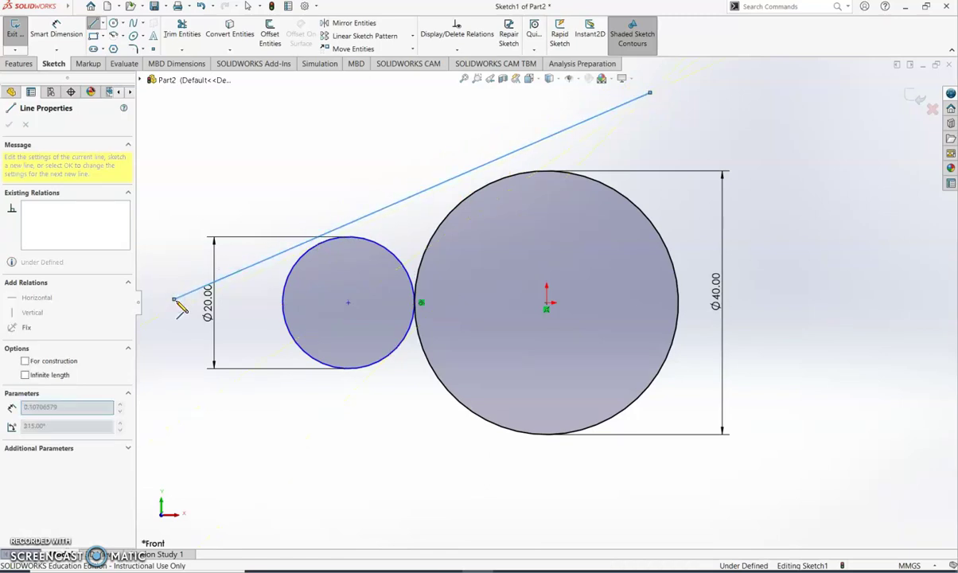
pyautogui.click(191, 329)
pyautogui.rightClick(193, 334)
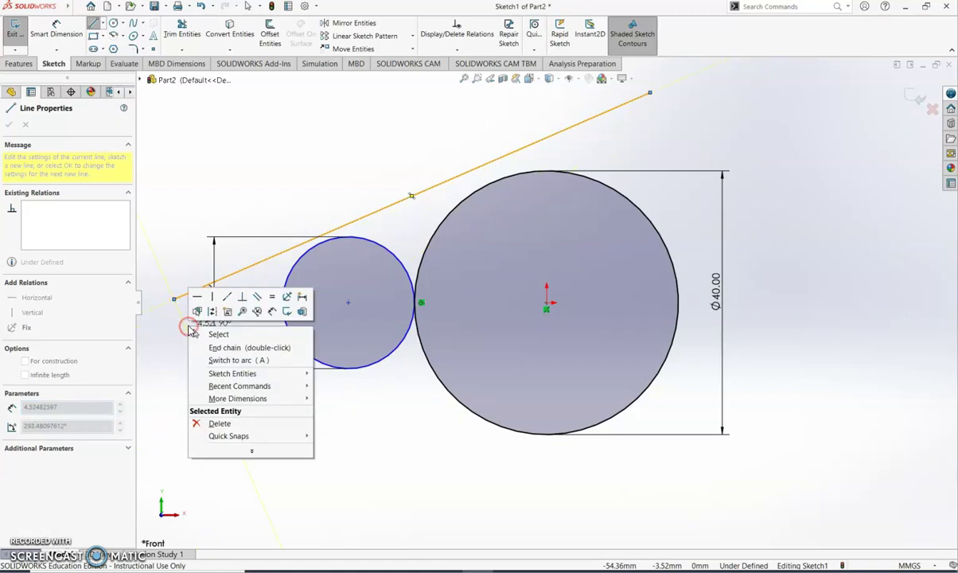
pyautogui.click(206, 335)
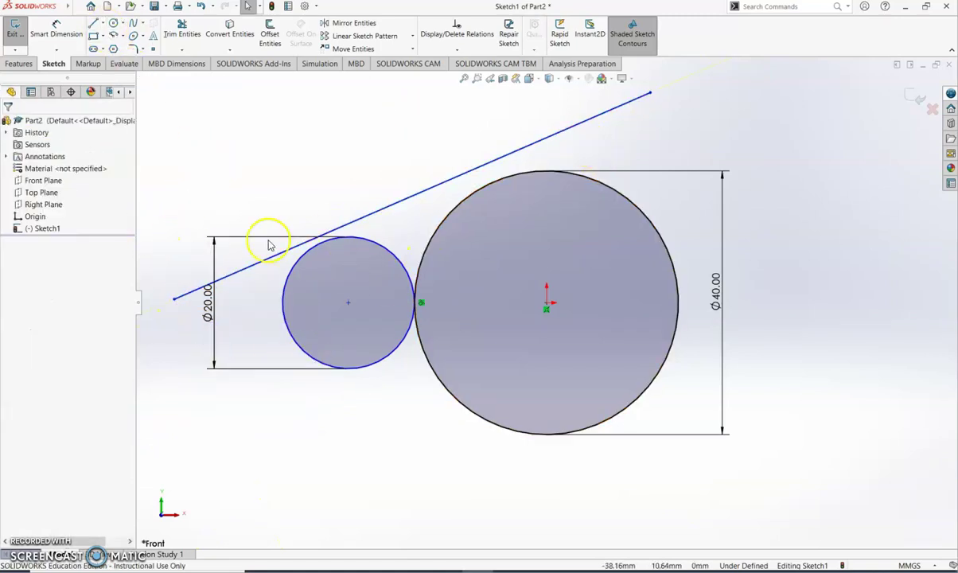
# - Sketch a second sloping line about 71 mm long along the underside of both circles
pyautogui.click(95, 25)
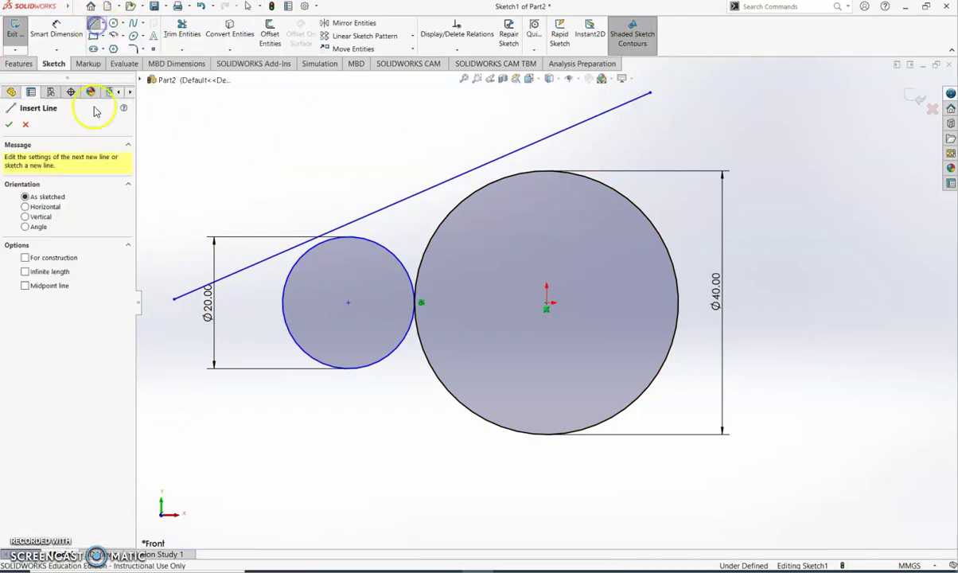
pyautogui.click(244, 348)
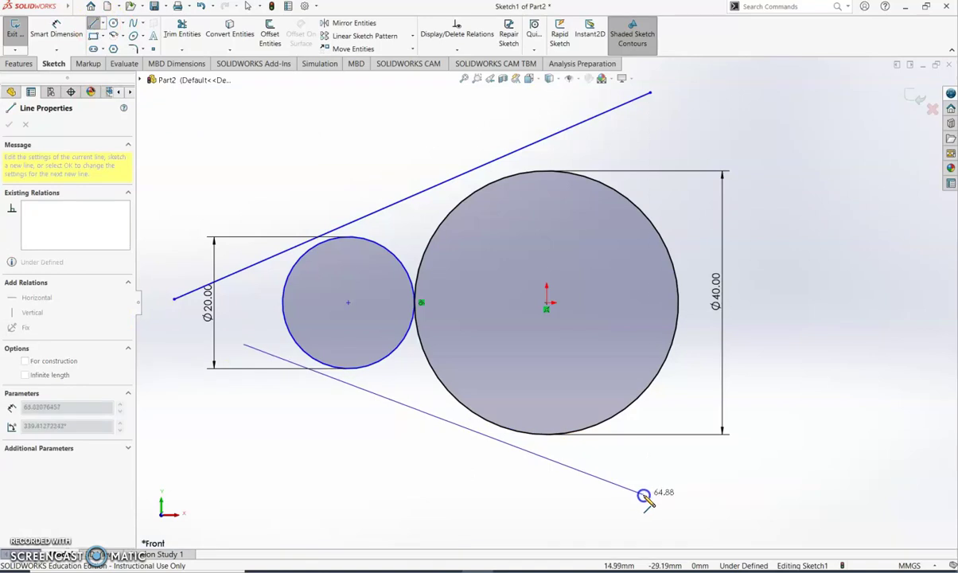
pyautogui.click(685, 497)
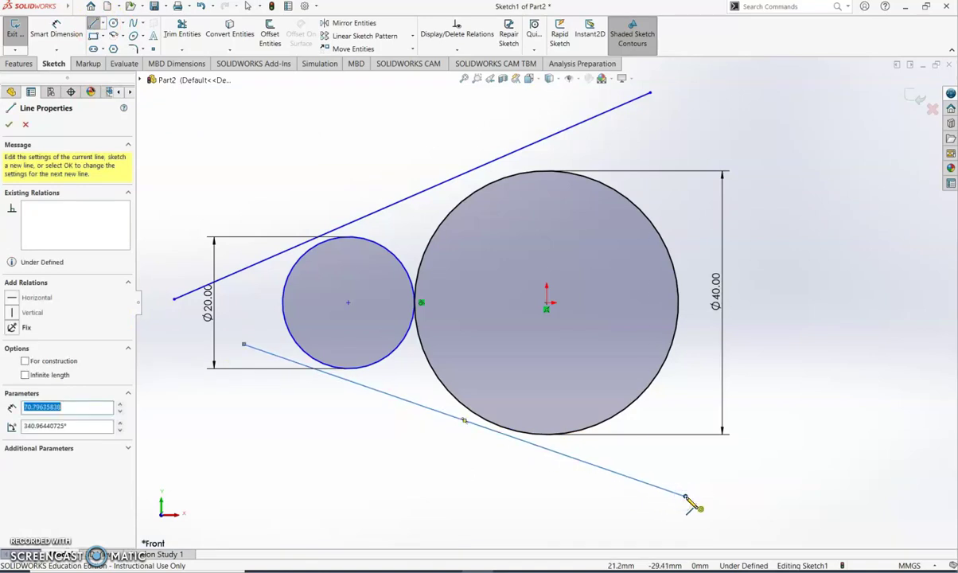
pyautogui.rightClick(689, 501)
pyautogui.click(706, 495)
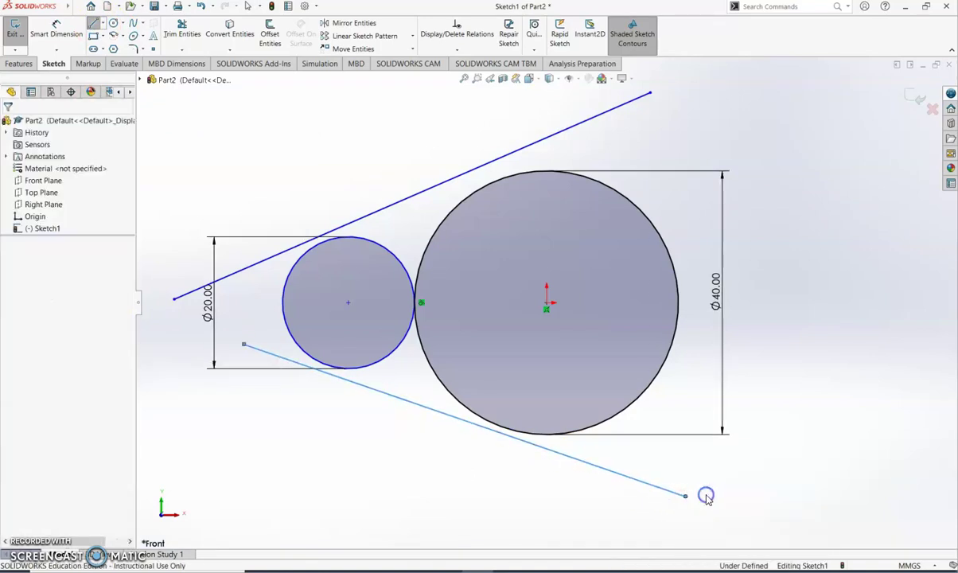
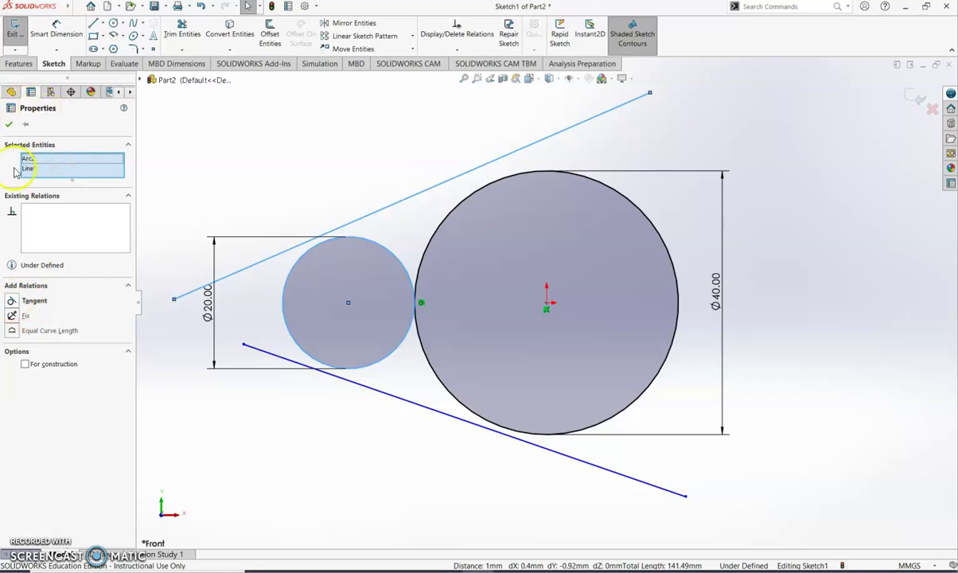
# - Make the upper sloping line tangent to the 20 mm circle and the 40 mm circle
pyautogui.click(13, 302)
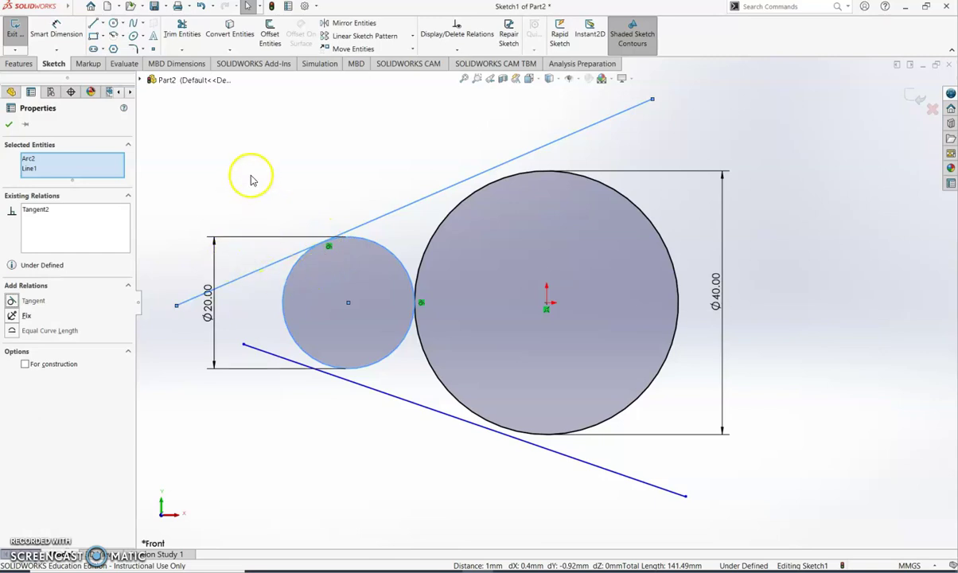
pyautogui.click(9, 126)
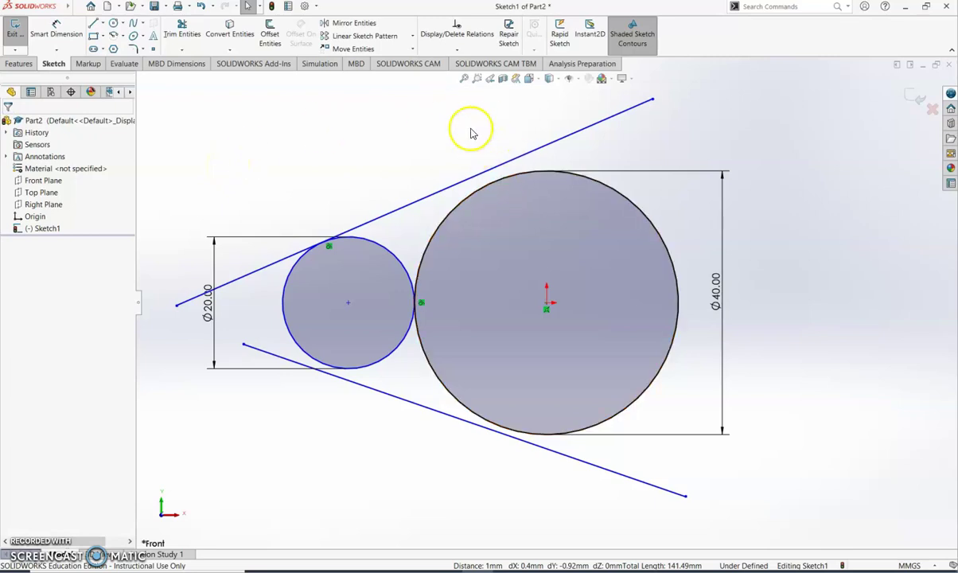
pyautogui.click(501, 169)
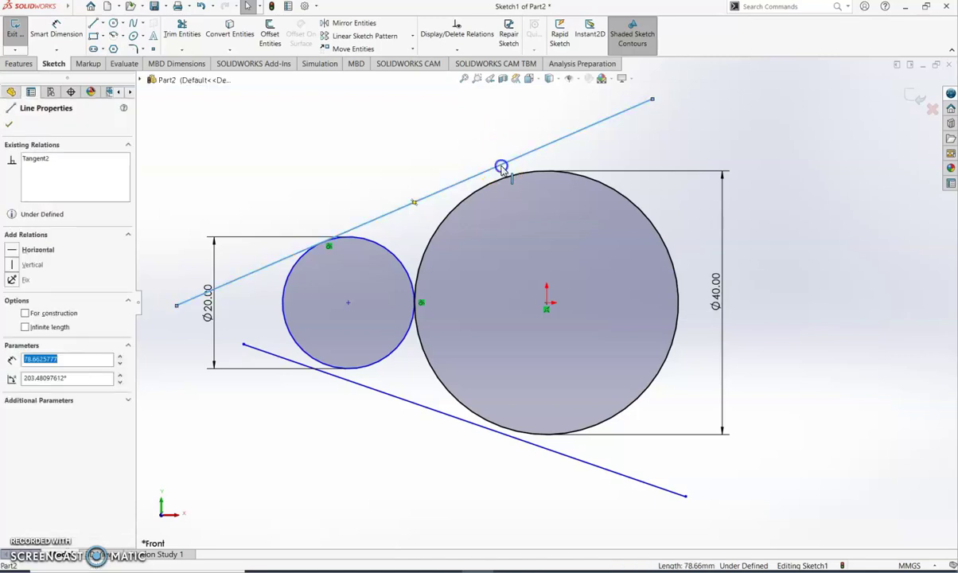
pyautogui.keyDown('ctrl'); pyautogui.click(519, 180); pyautogui.keyUp('ctrl')
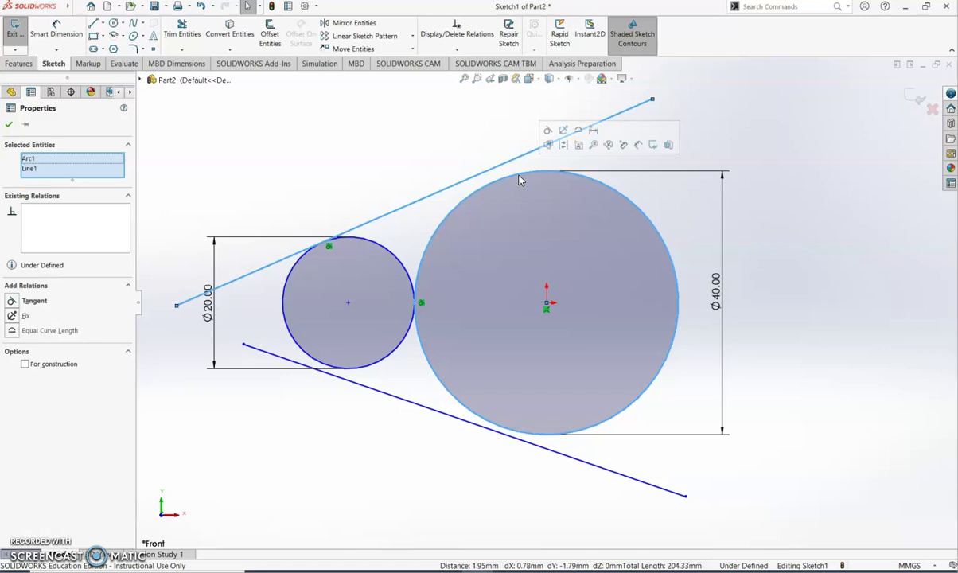
pyautogui.click(14, 302)
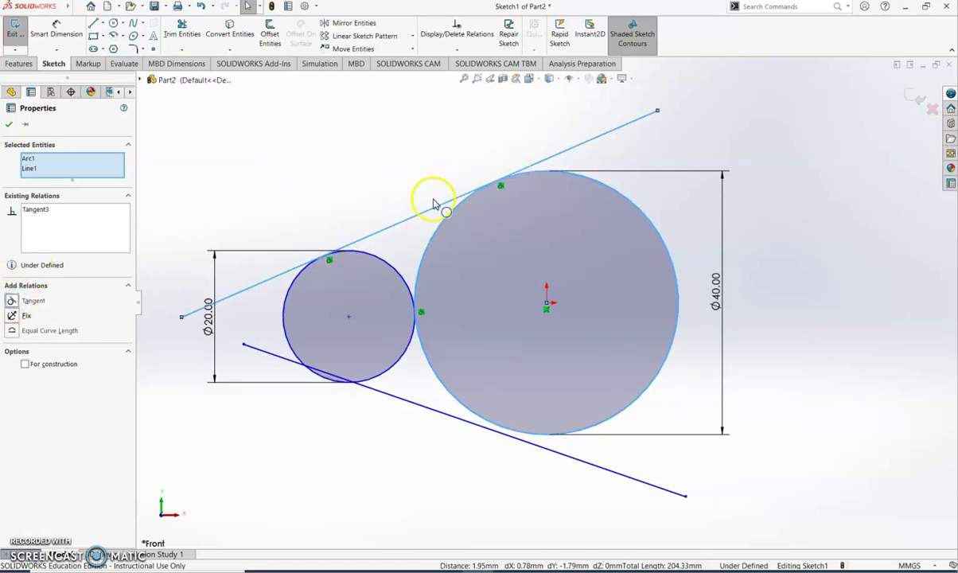
pyautogui.click(10, 124)
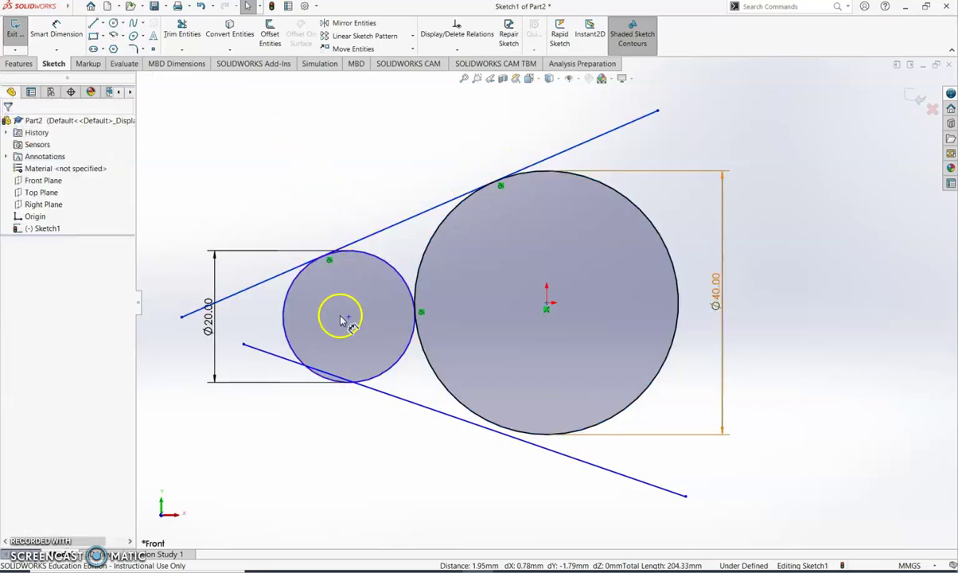
# - Make the lower sloping line tangent to the 20 mm circle and the 40 mm circle
pyautogui.click(295, 362)
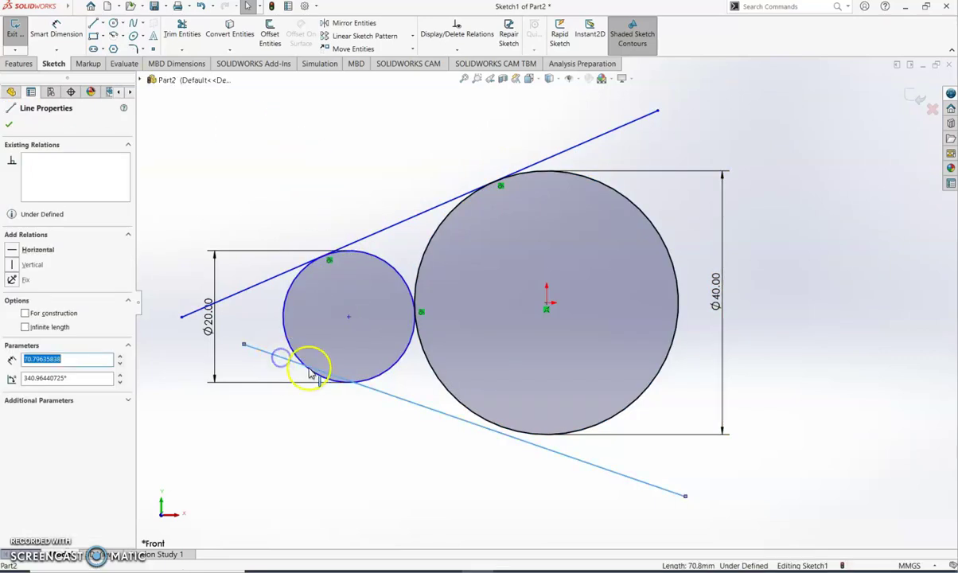
pyautogui.keyDown('ctrl'); pyautogui.click(320, 379); pyautogui.keyUp('ctrl')
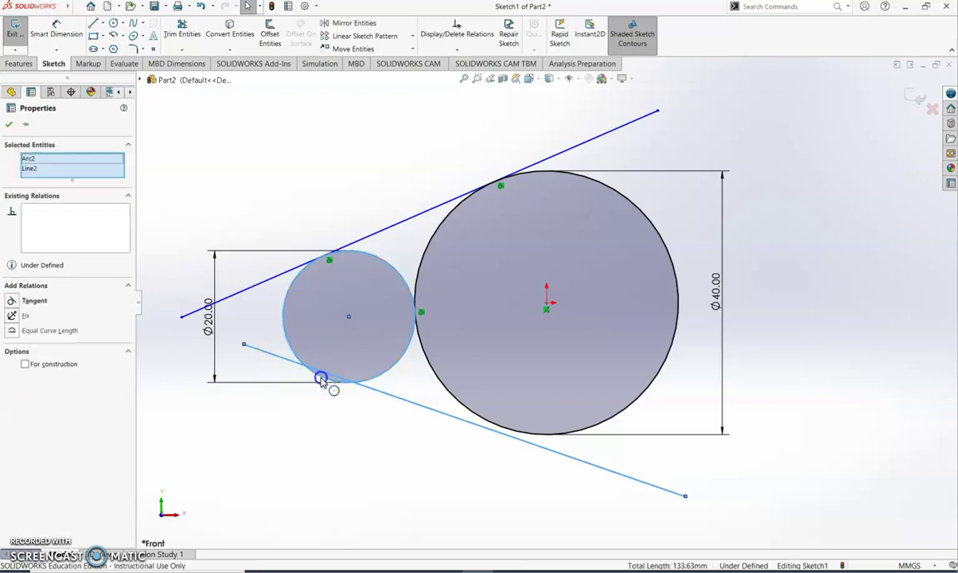
pyautogui.click(12, 300)
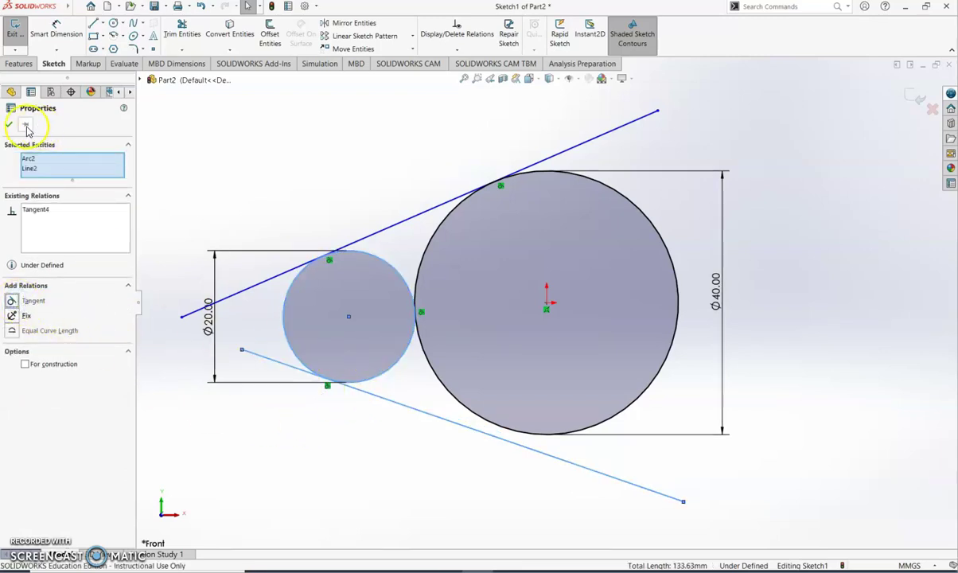
pyautogui.click(9, 126)
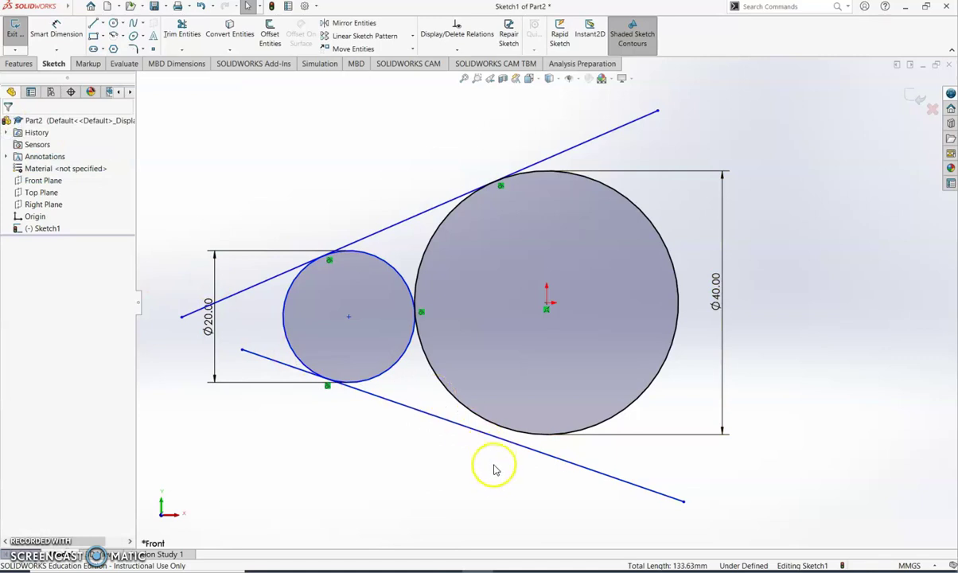
pyautogui.click(509, 442)
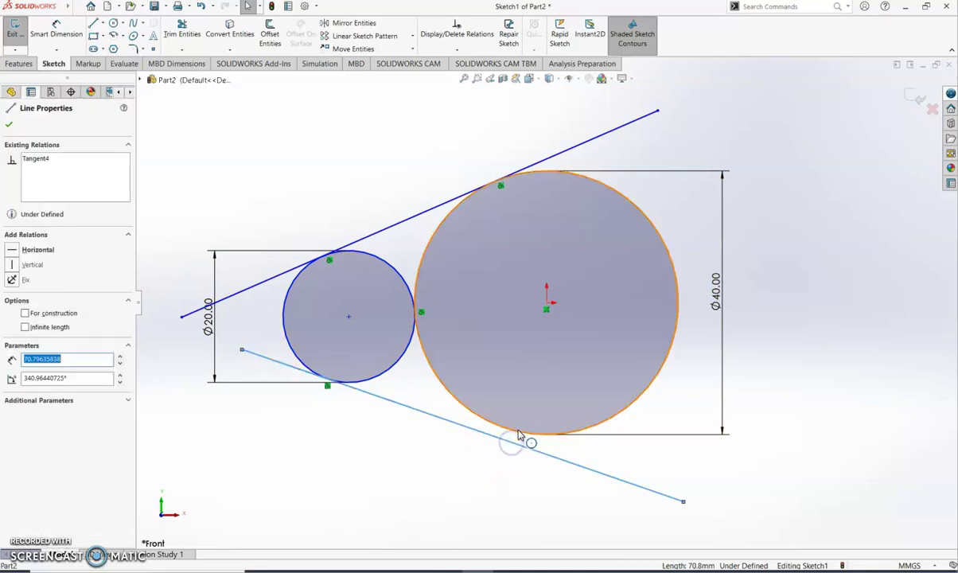
pyautogui.keyDown('ctrl'); pyautogui.click(518, 430); pyautogui.keyUp('ctrl')
pyautogui.click(11, 301)
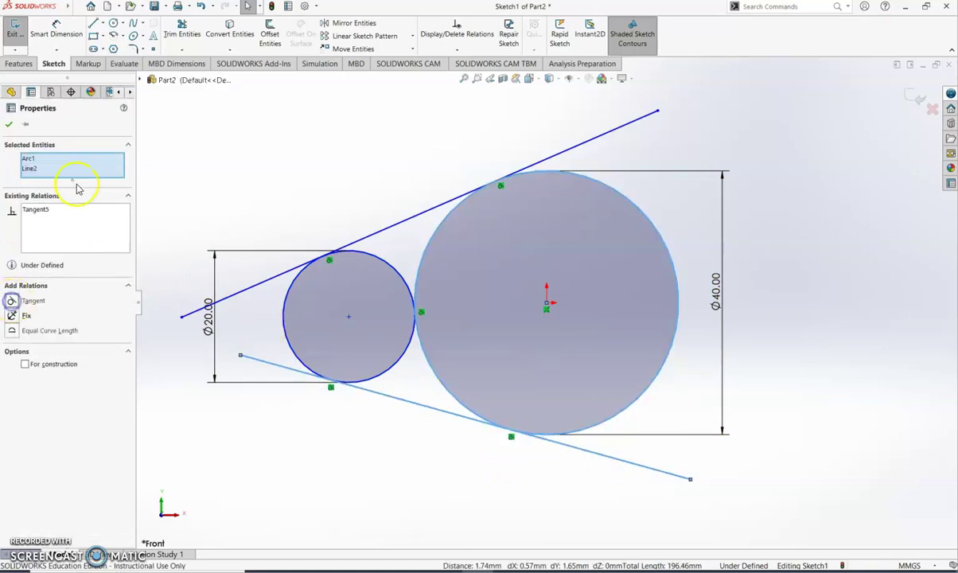
pyautogui.click(10, 125)
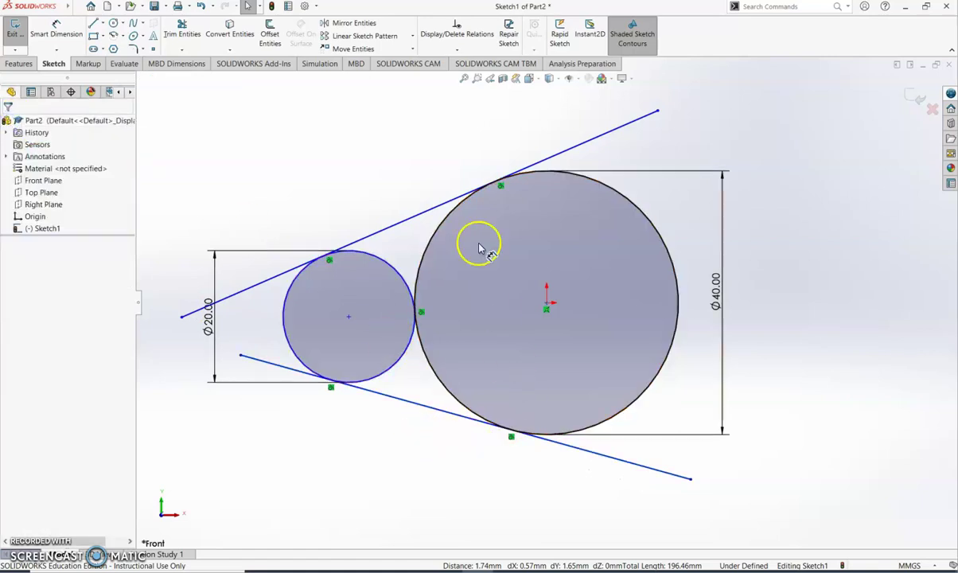
pyautogui.click(501, 189)
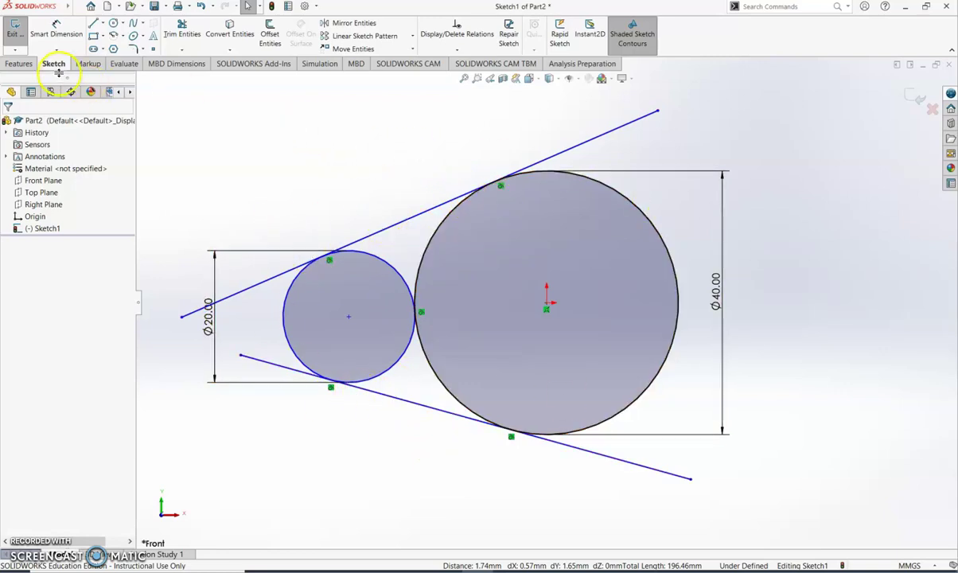
# - Trim the overhanging line ends and the inner arcs of both circles to leave one closed cam outline
pyautogui.click(182, 34)
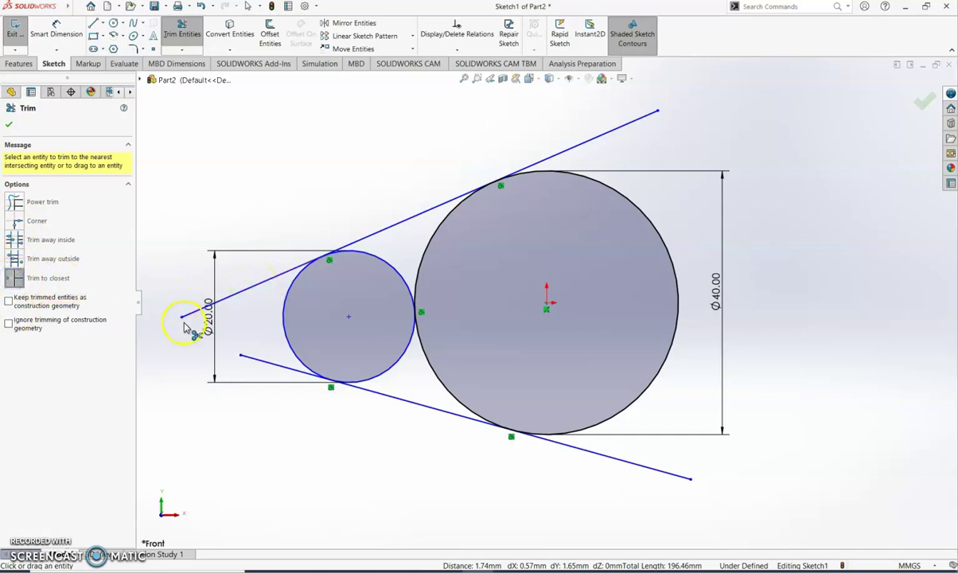
pyautogui.click(251, 293)
pyautogui.click(257, 360)
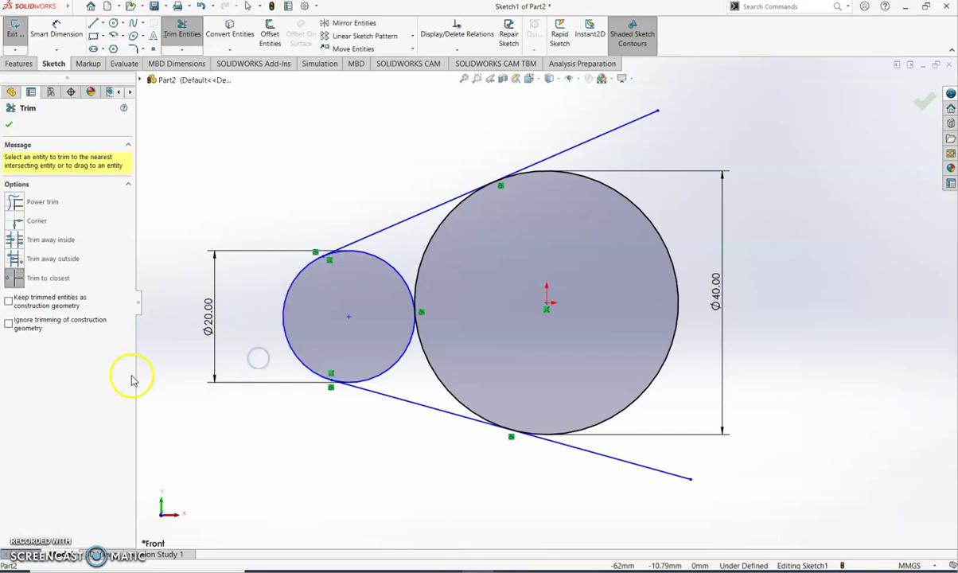
pyautogui.click(390, 368)
pyautogui.click(387, 266)
pyautogui.click(416, 295)
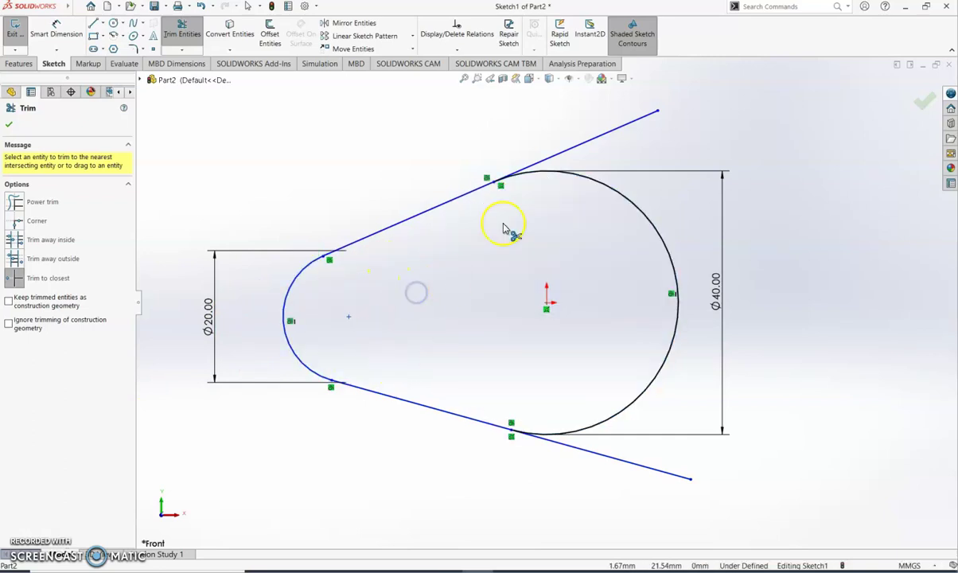
pyautogui.click(617, 131)
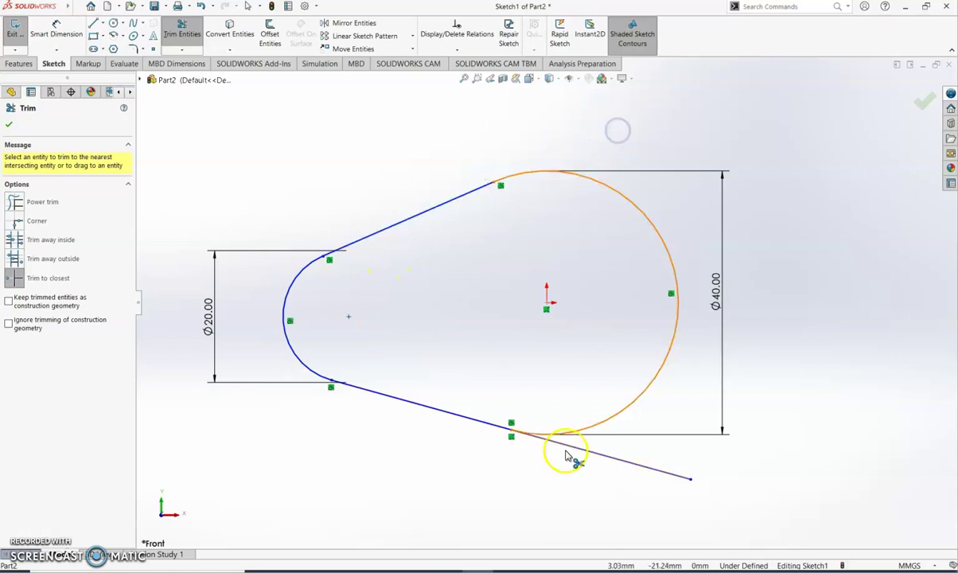
pyautogui.click(590, 453)
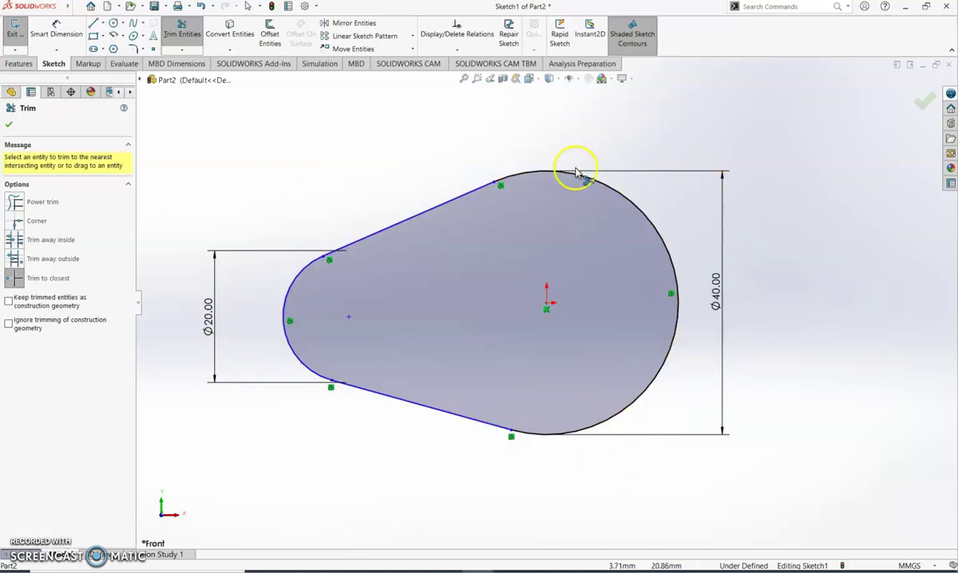
pyautogui.click(8, 127)
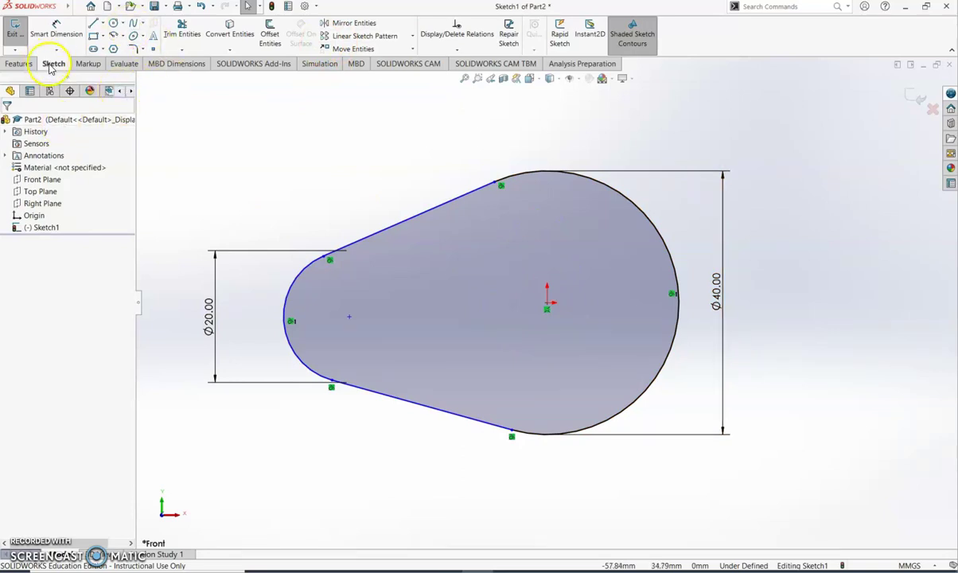
# - Sketch a circle about 8 mm in diameter centred on the origin, inside the cam outline
pyautogui.click(113, 23)
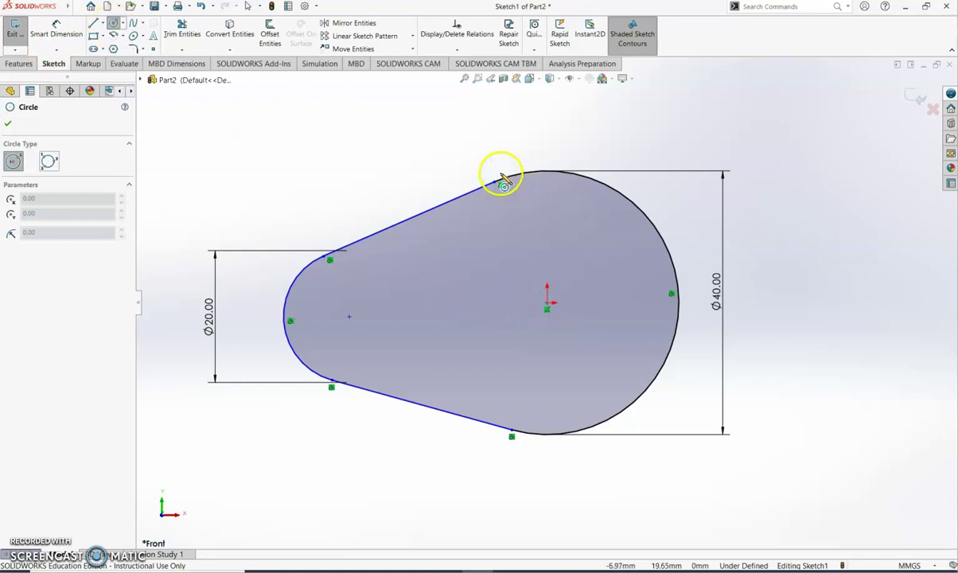
pyautogui.click(547, 304)
pyautogui.click(570, 317)
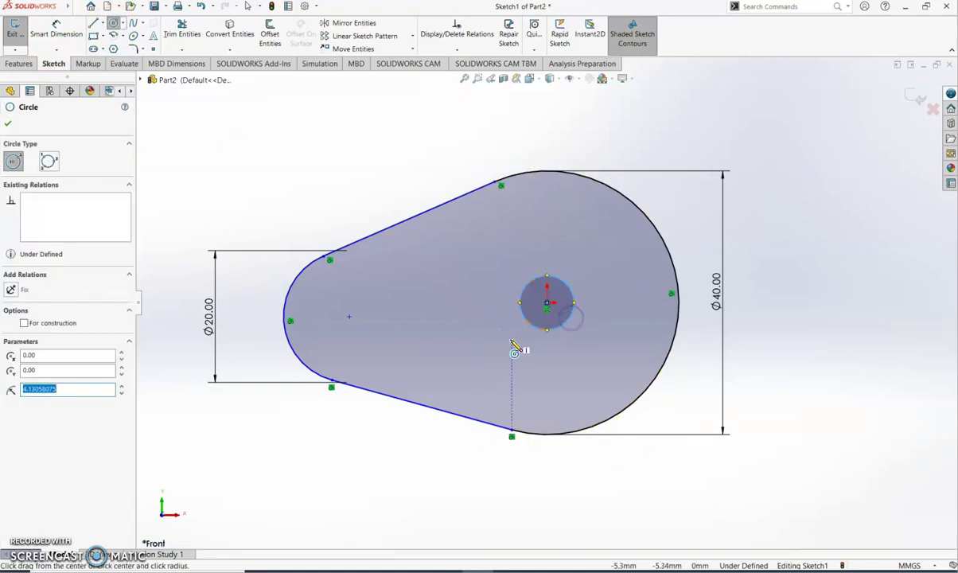
pyautogui.click(8, 126)
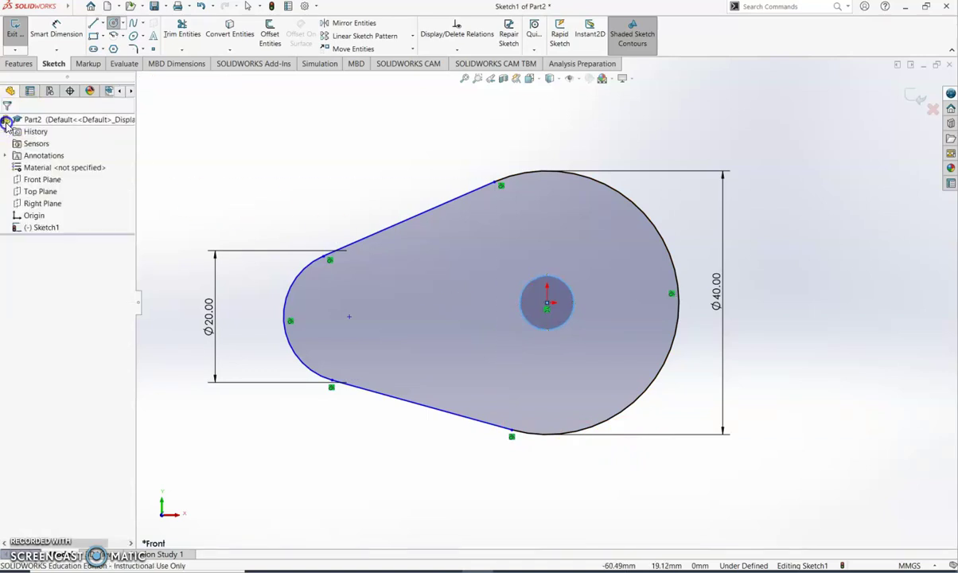
# - Dimension the small circle at the origin with a diameter of 5 mm
pyautogui.click(50, 36)
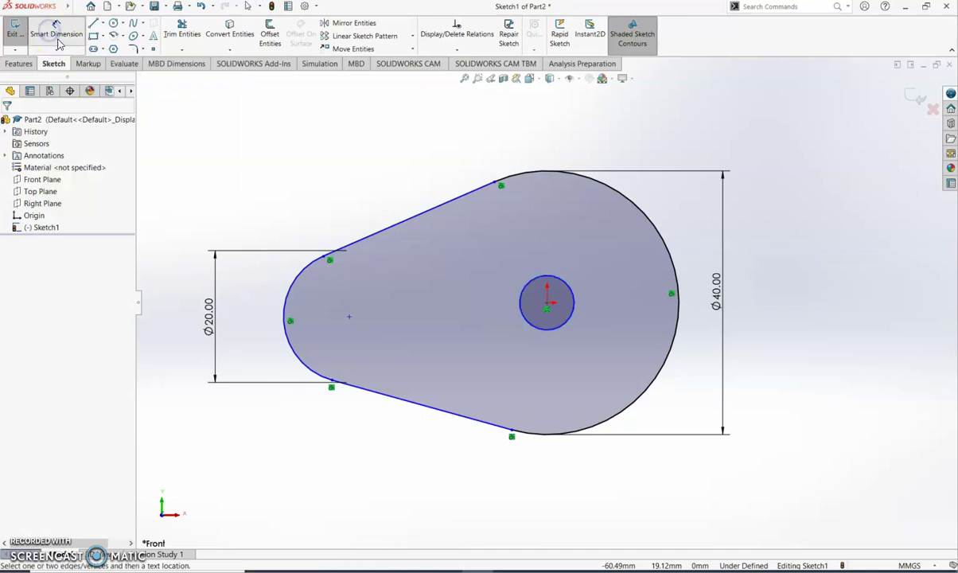
pyautogui.click(574, 313)
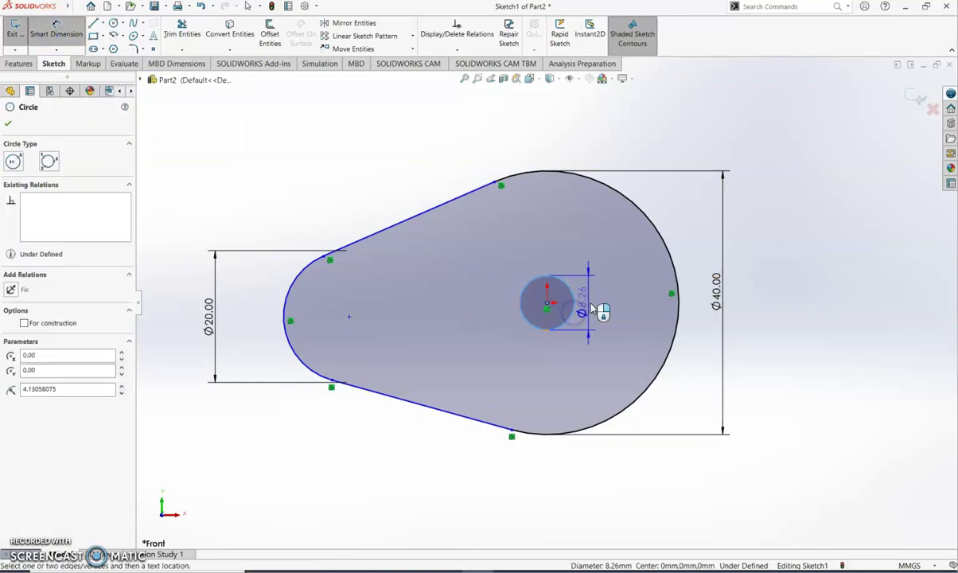
pyautogui.click(595, 304)
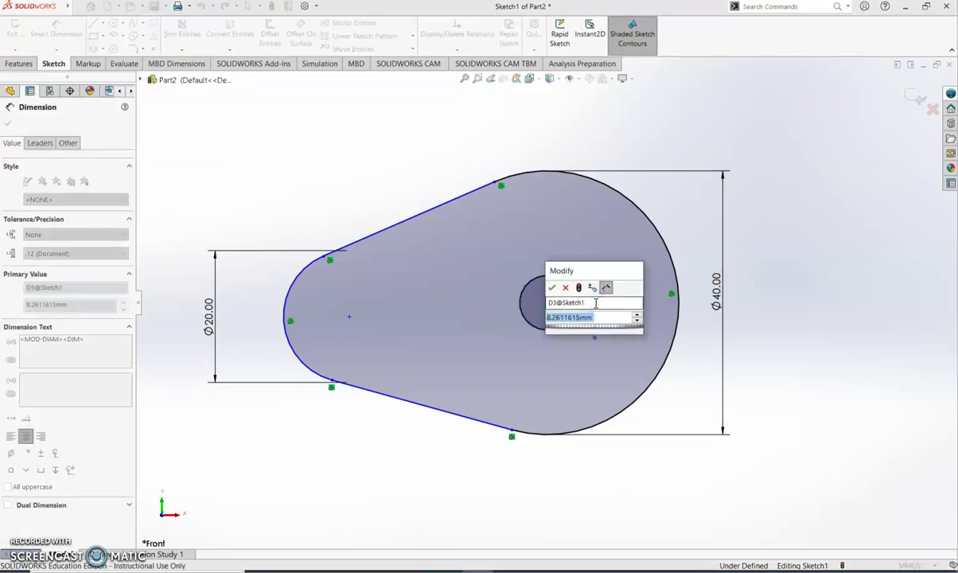
pyautogui.write('5')
pyautogui.click(553, 288)
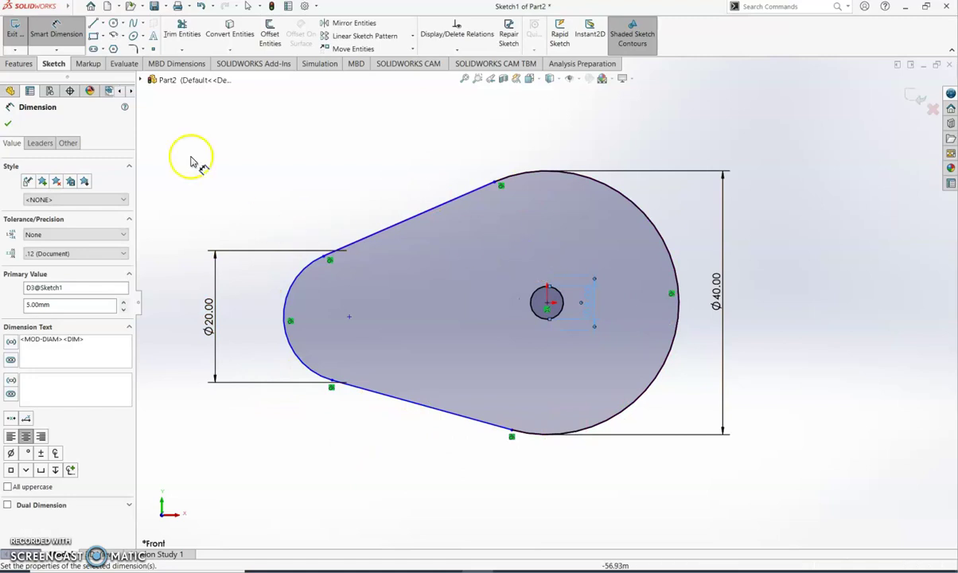
pyautogui.click(8, 127)
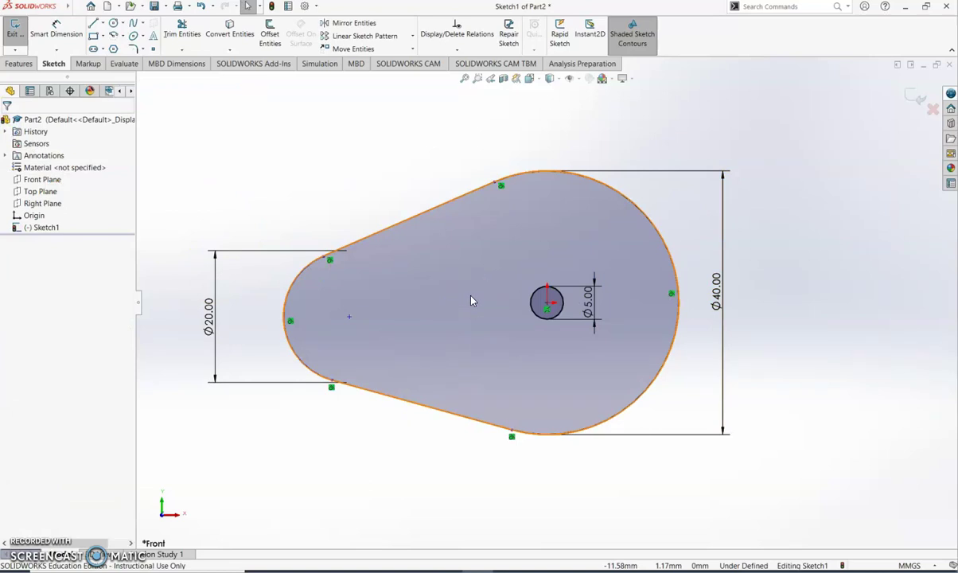
pyautogui.click(295, 208)
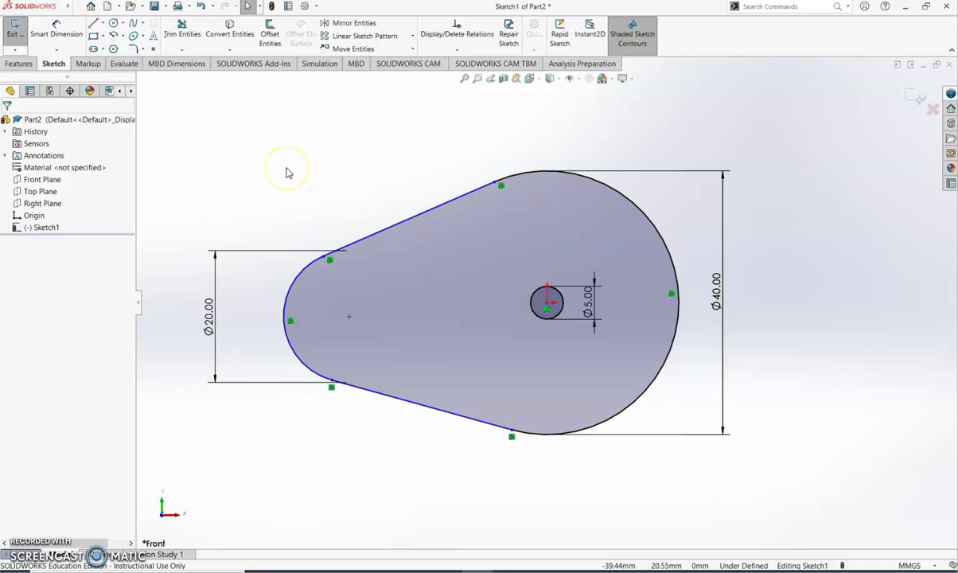
# - Extrude the cam sketch as a blind boss 3 mm deep from the sketch plane
pyautogui.click(16, 67)
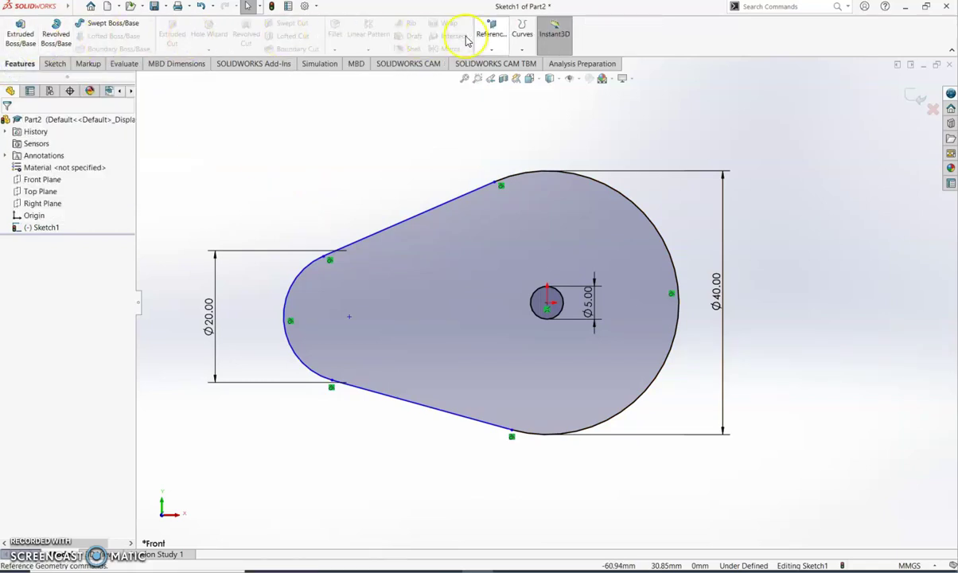
pyautogui.click(30, 41)
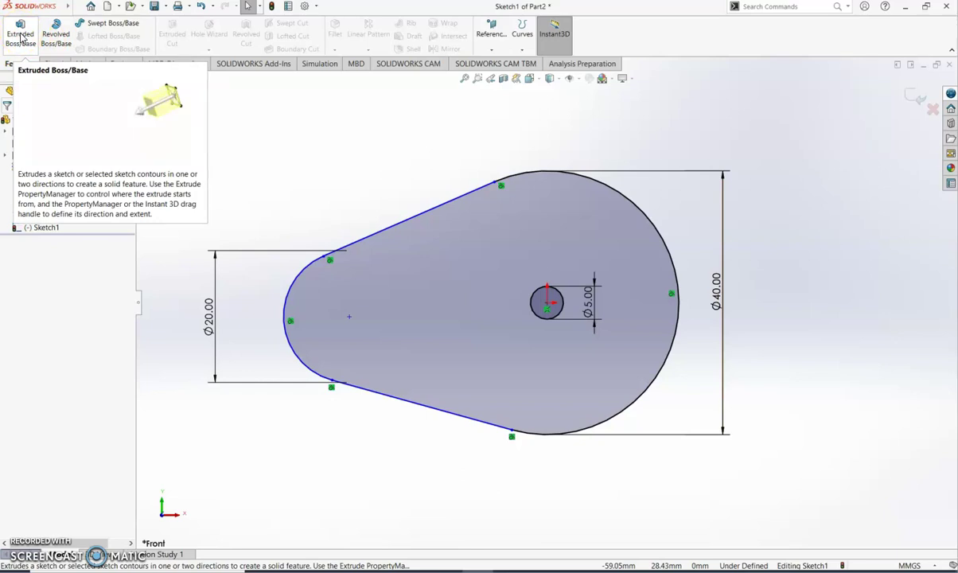
pyautogui.click(22, 40)
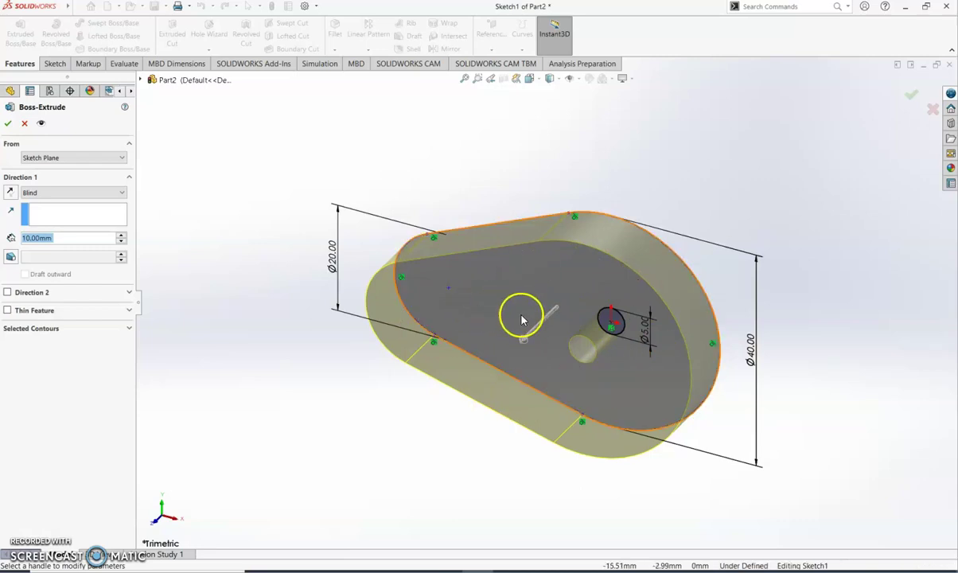
pyautogui.click(62, 237)
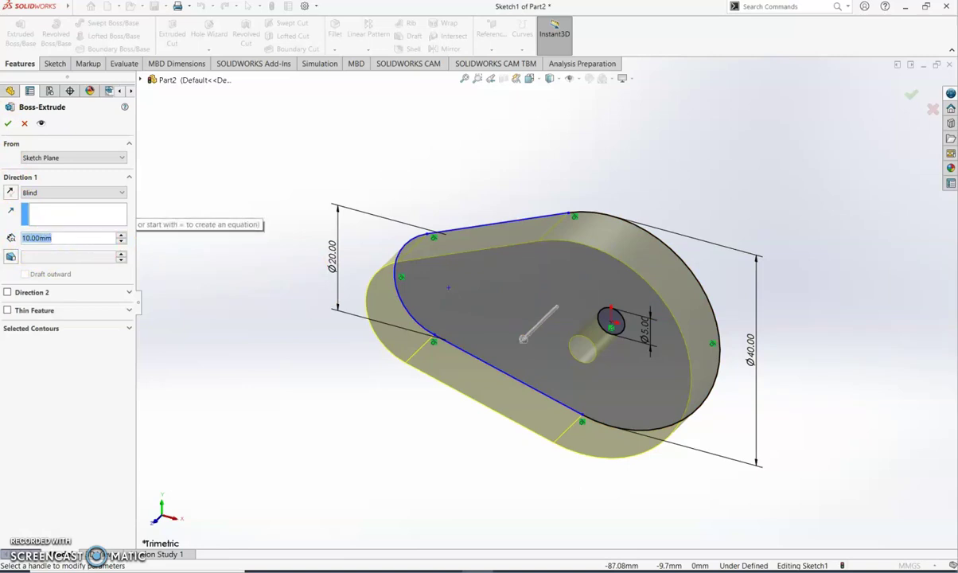
pyautogui.write('3')
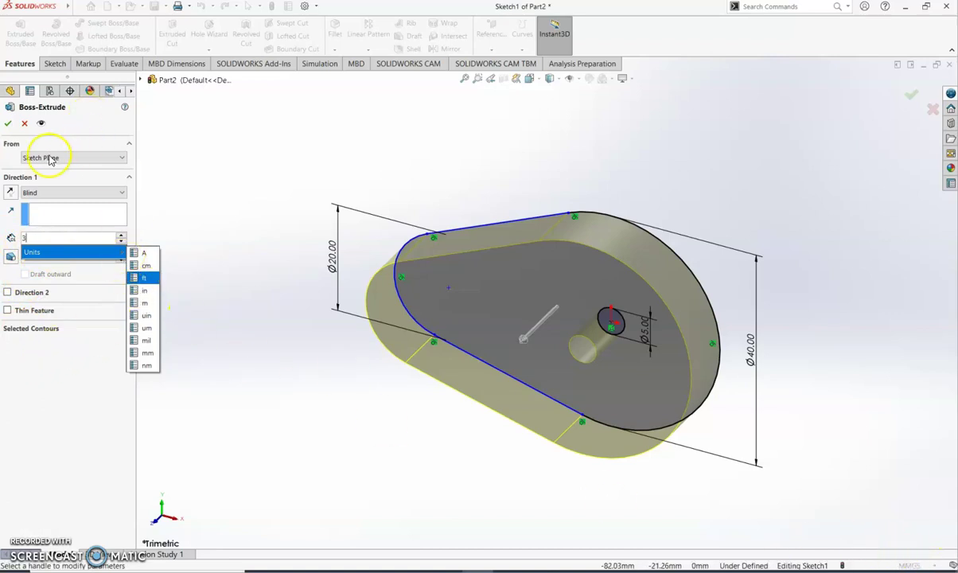
pyautogui.click(7, 128)
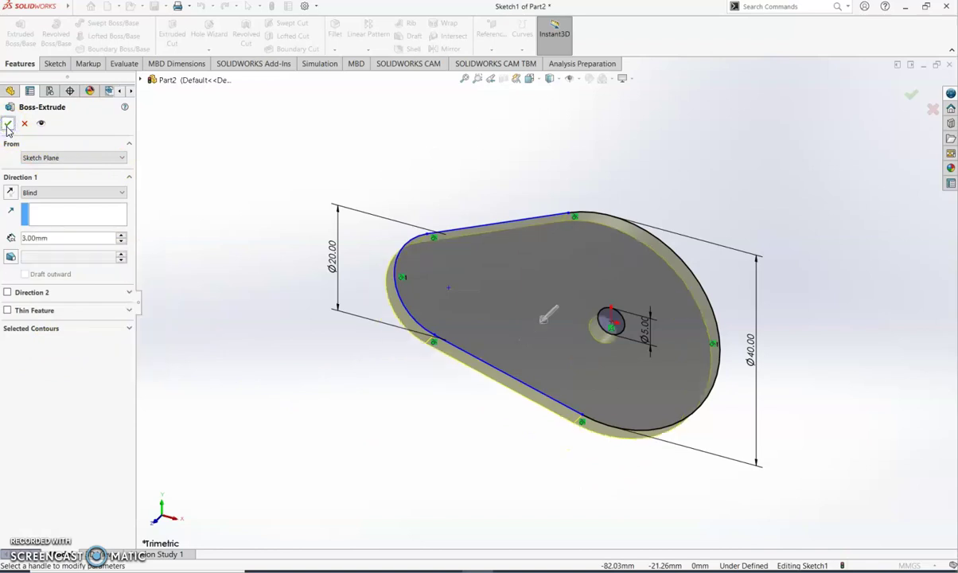
pyautogui.click(7, 123)
# - Examine the extruded cam from all around, checking its faces, edge thickness and through hole
pyautogui.rightClick(407, 253)
pyautogui.click(489, 179)
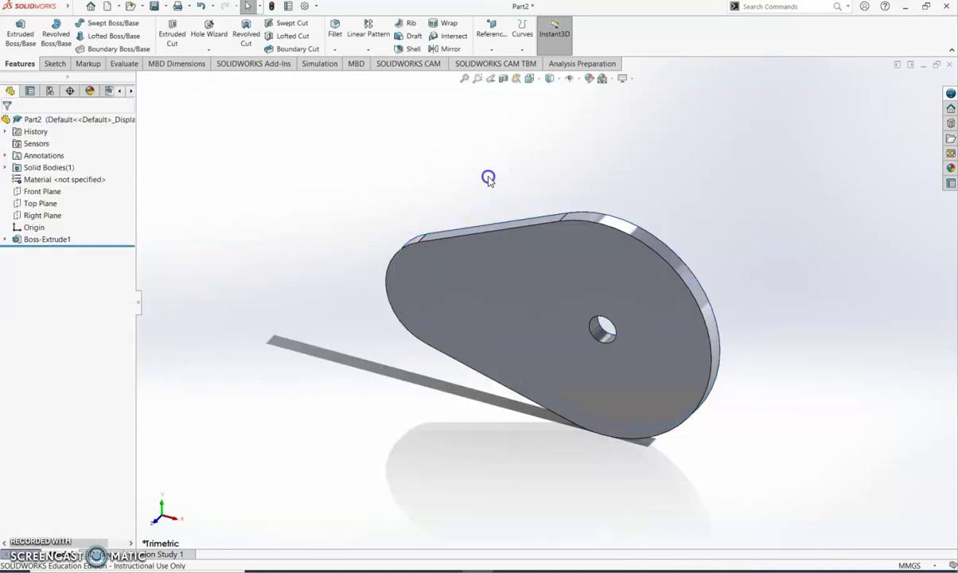
pyautogui.press('Left')
pyautogui.press('Left')
pyautogui.press('Left')
pyautogui.press('Left')
pyautogui.press('Left')
pyautogui.press('Left')
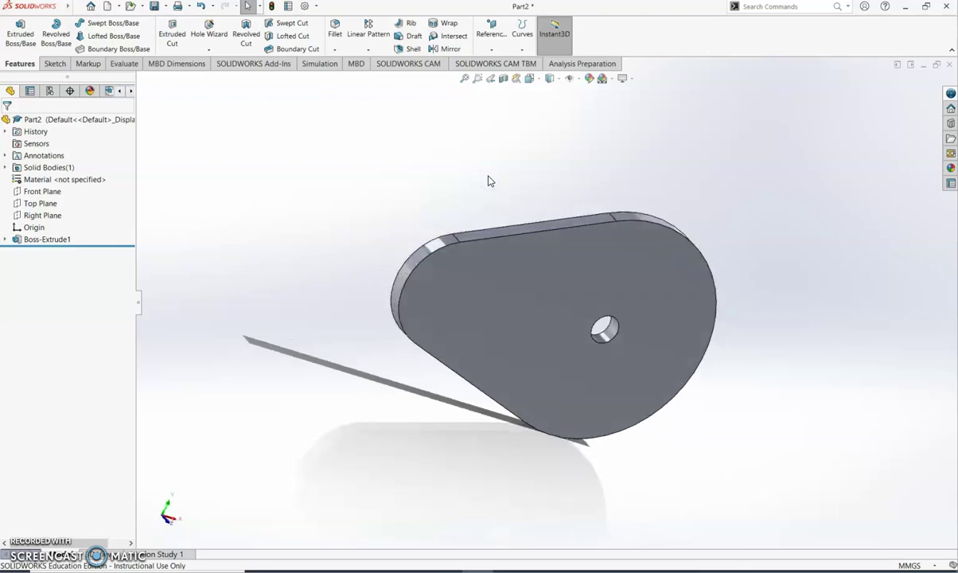
pyautogui.press('Left')
pyautogui.press('Left')
pyautogui.press('Left')
pyautogui.press('Left')
pyautogui.press('Left')
pyautogui.press('Left')
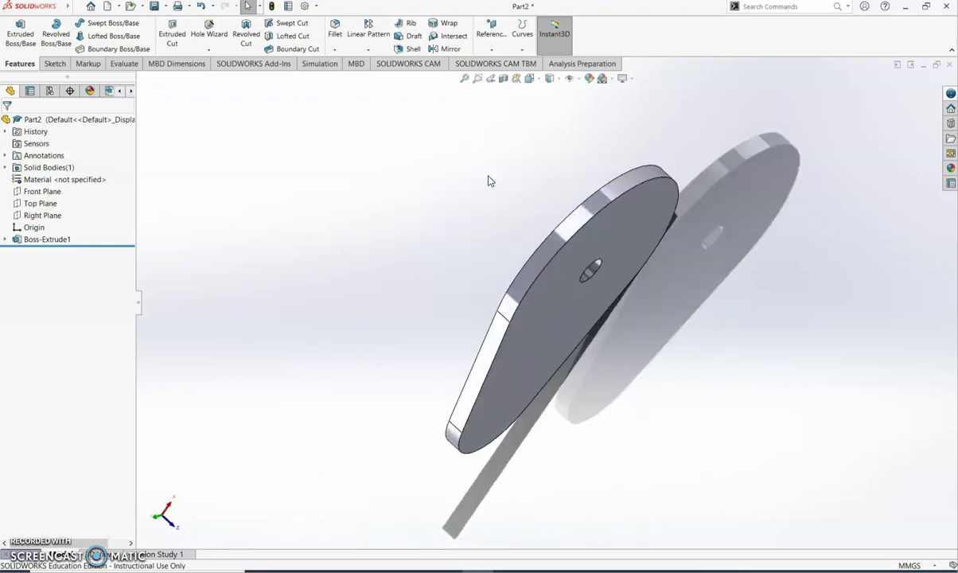
pyautogui.press('Left')
pyautogui.press('Left')
pyautogui.press('Left')
pyautogui.press('Left')
pyautogui.press('Left')
pyautogui.press('Left')
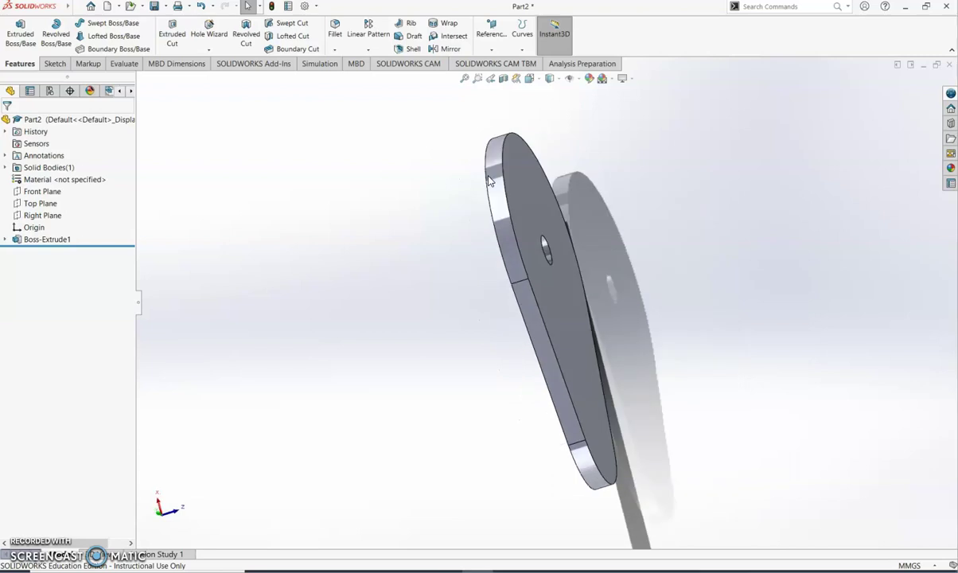
pyautogui.press('Left')
pyautogui.press('Left')
pyautogui.press('Left')
pyautogui.press('Left')
pyautogui.press('Left')
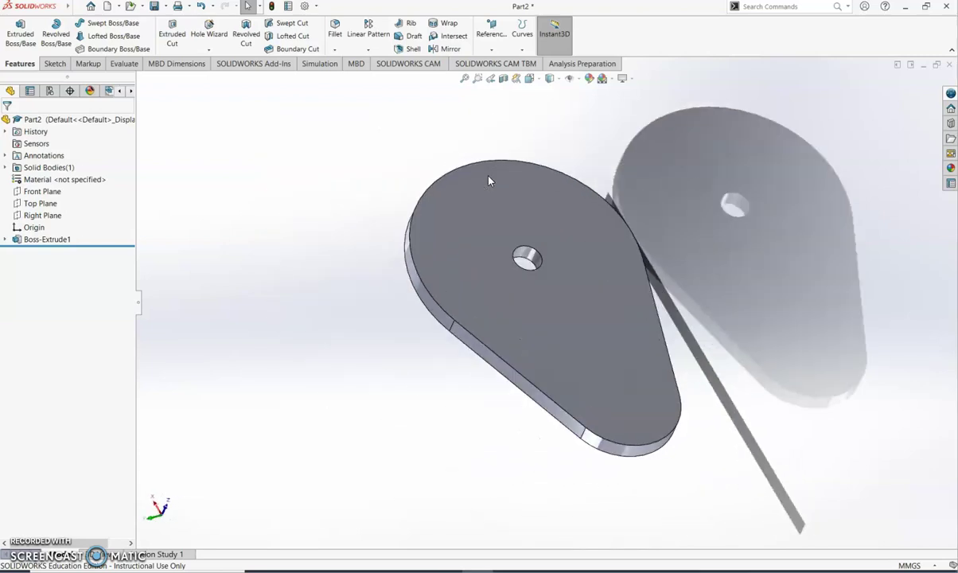
pyautogui.click(164, 7)
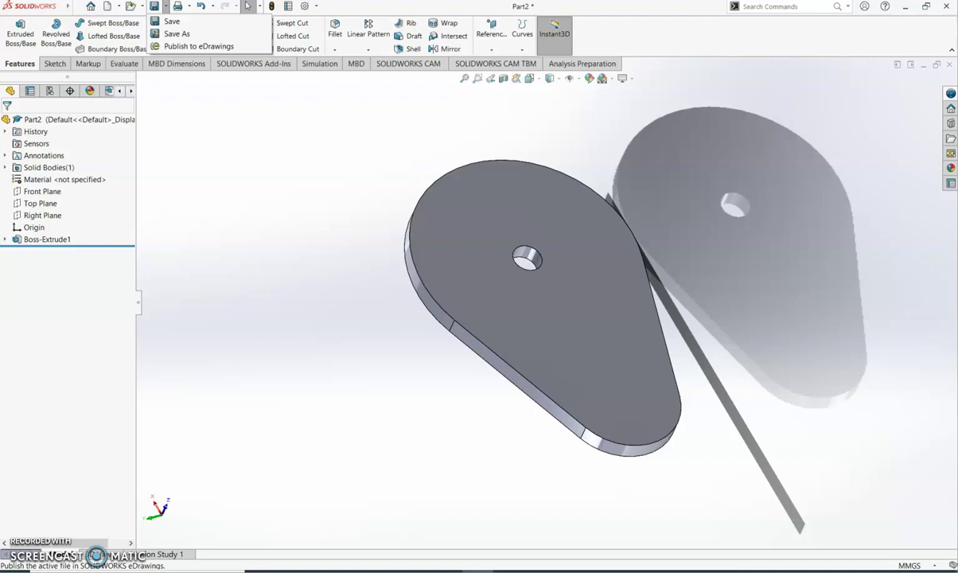
pyautogui.press('Escape')
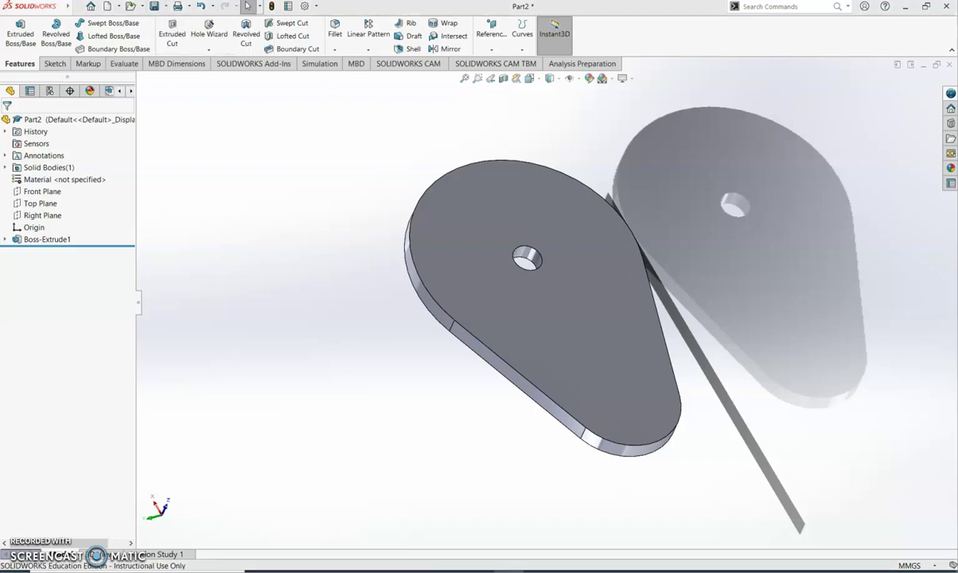